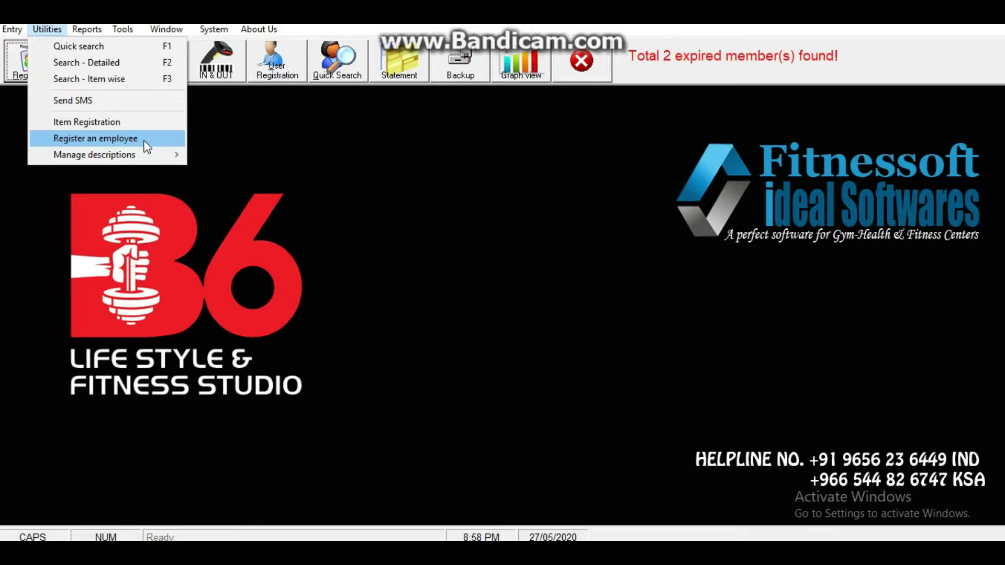
# Step: Preview the Reports and Tools menu options and the System menu's backup, restore and refresh entries
pyautogui.moveTo(140, 152)
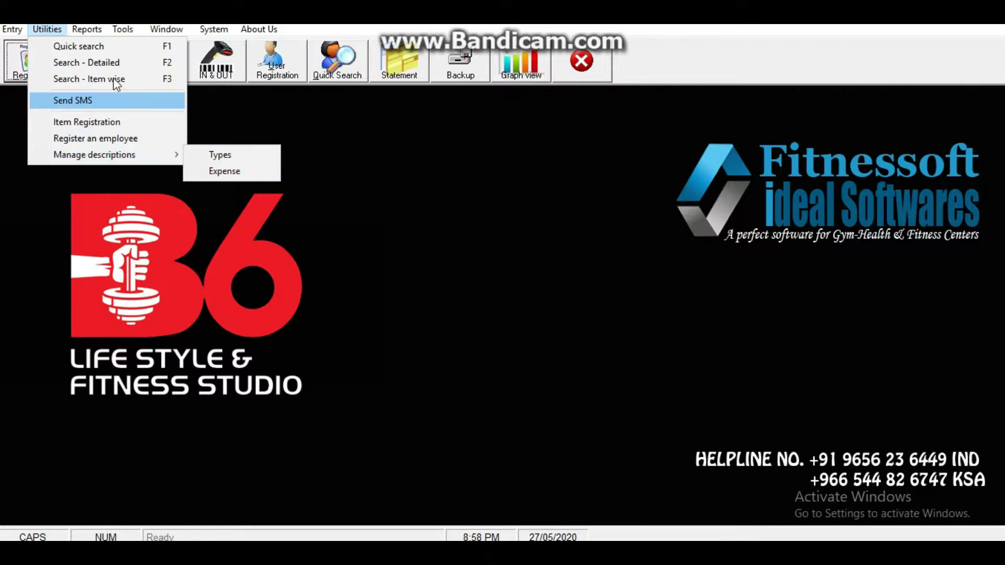
pyautogui.moveTo(84, 31)
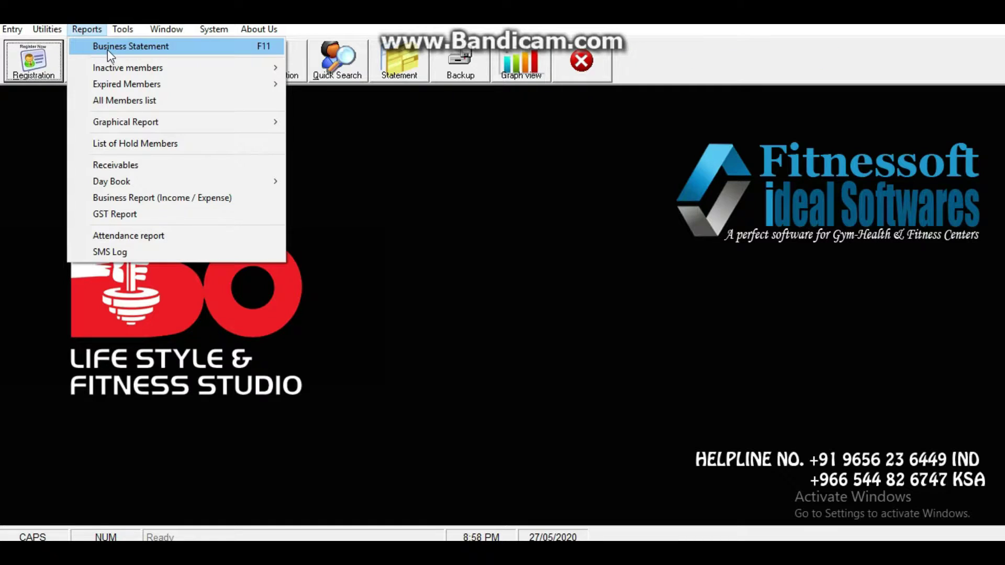
pyautogui.moveTo(127, 71)
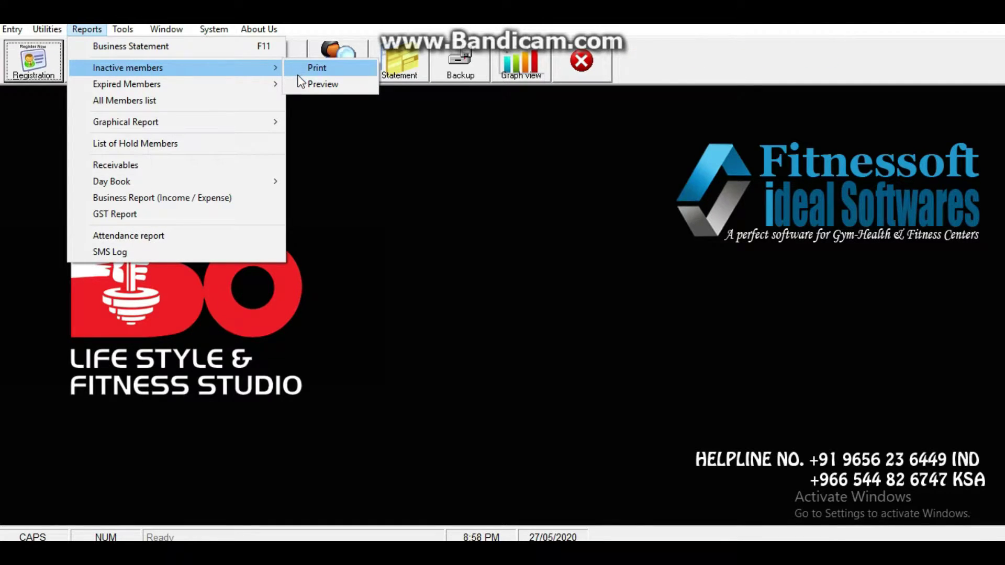
pyautogui.moveTo(214, 87)
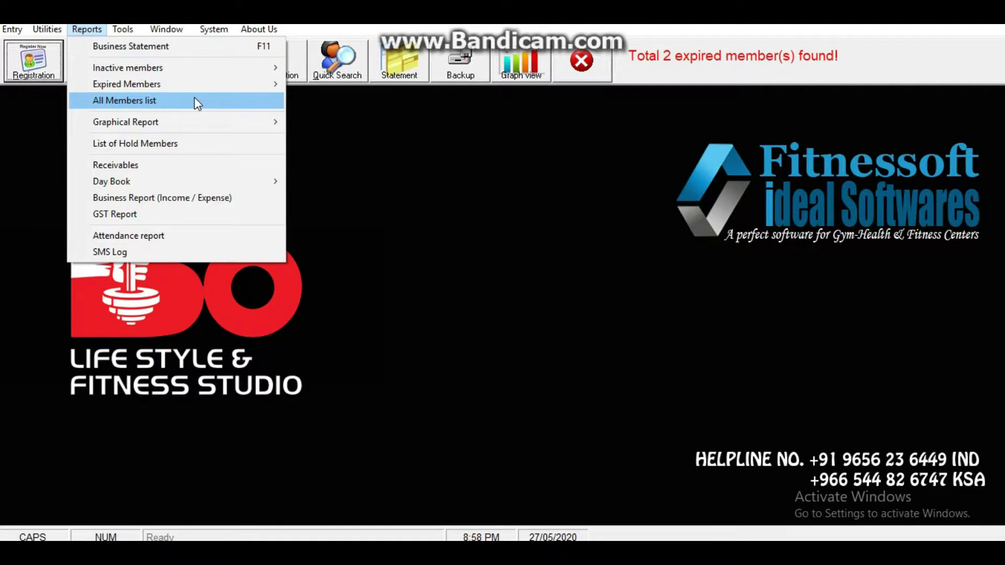
pyautogui.moveTo(176, 122)
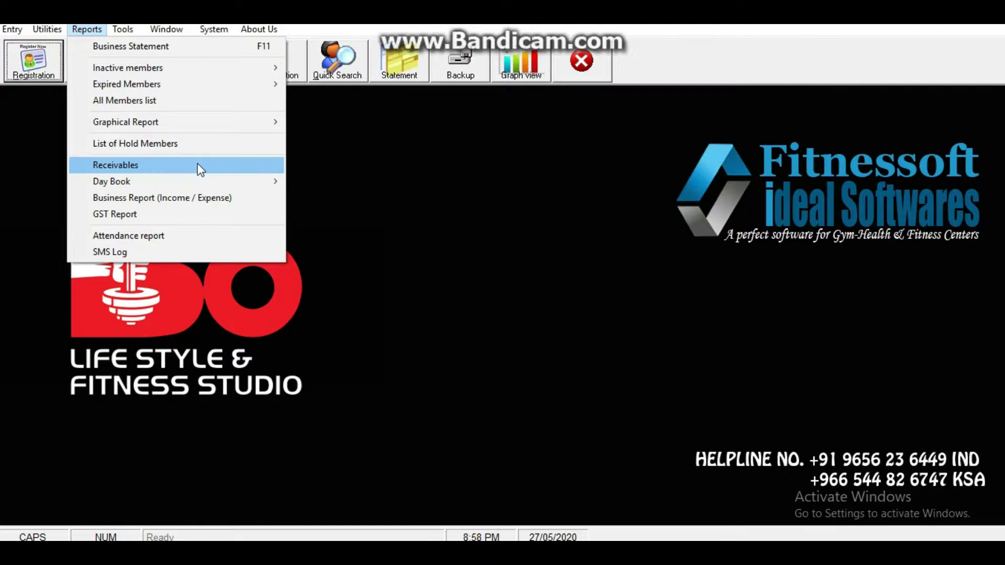
pyautogui.moveTo(175, 181)
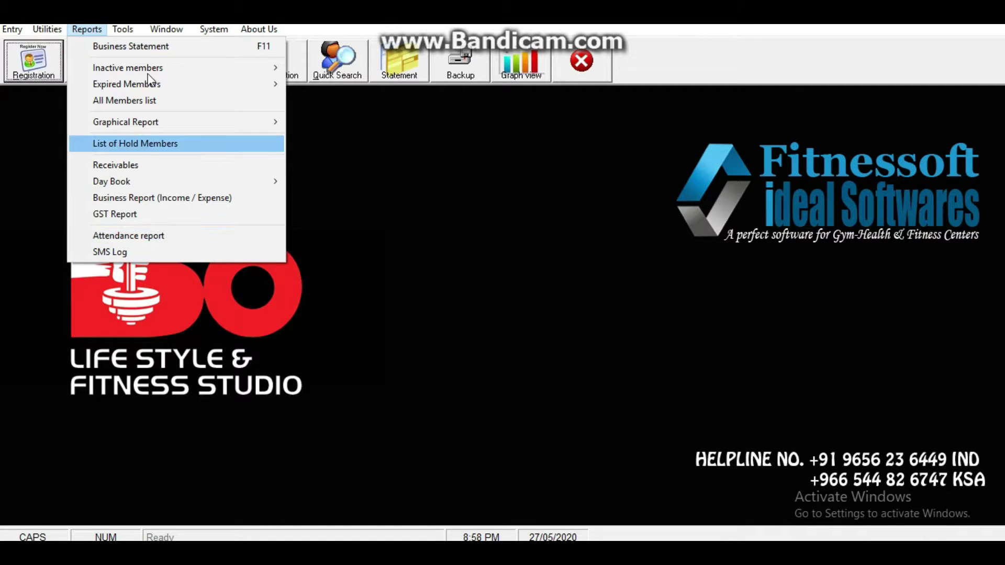
pyautogui.moveTo(130, 27)
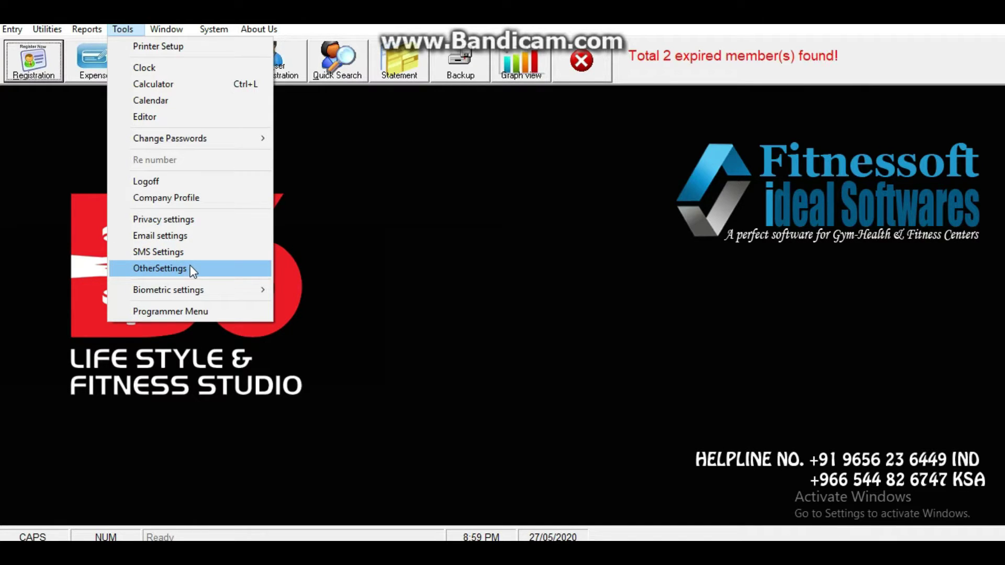
pyautogui.moveTo(241, 298)
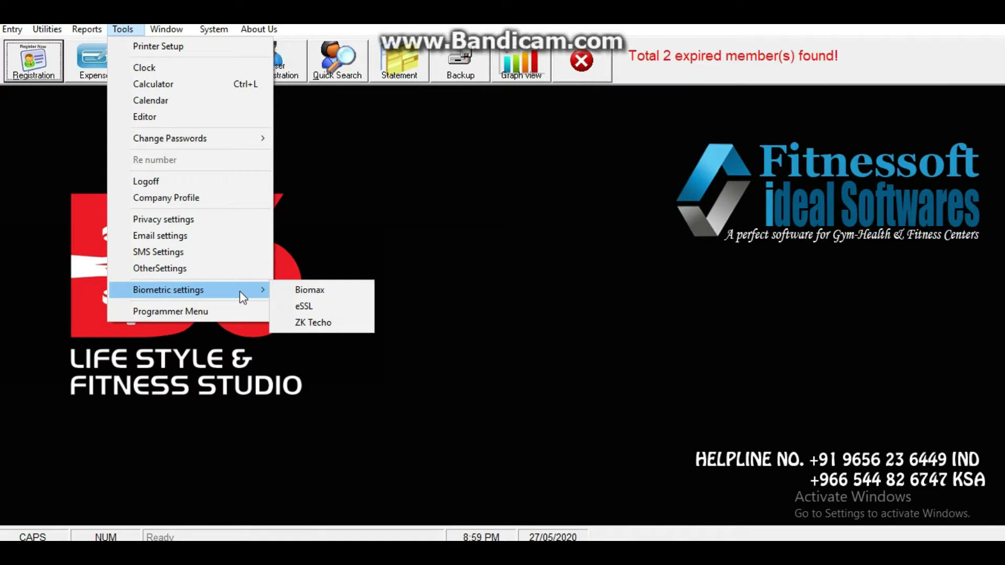
pyautogui.moveTo(191, 30)
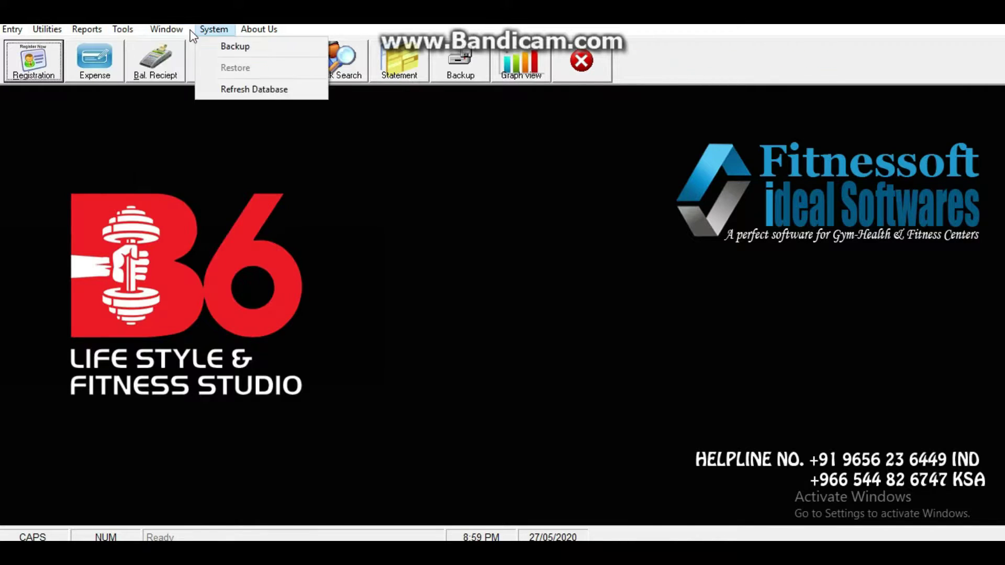
pyautogui.click(86, 124)
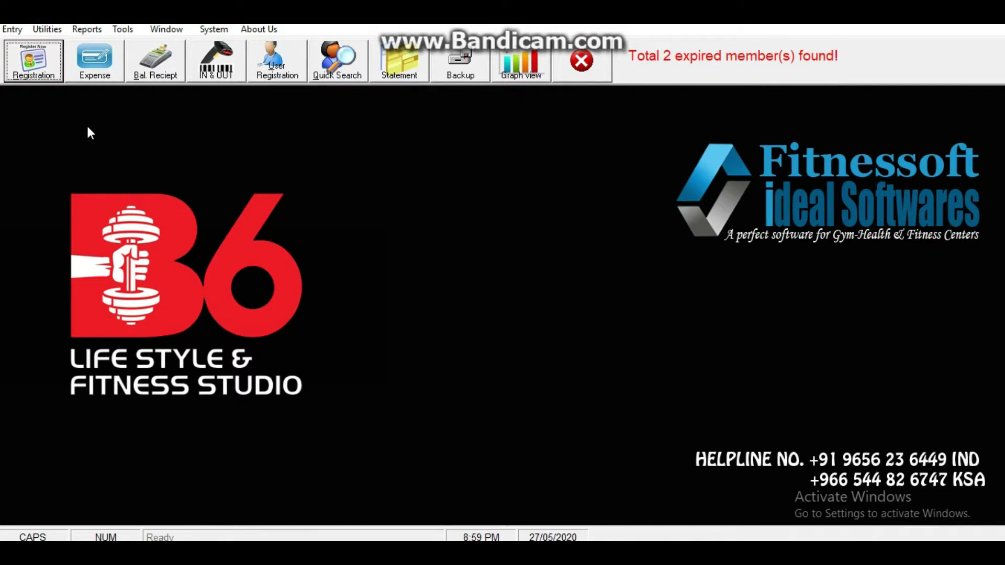
# Step: Start a new member record in Registration, assigned register number 00492 and invoice 899
pyautogui.click(42, 62)
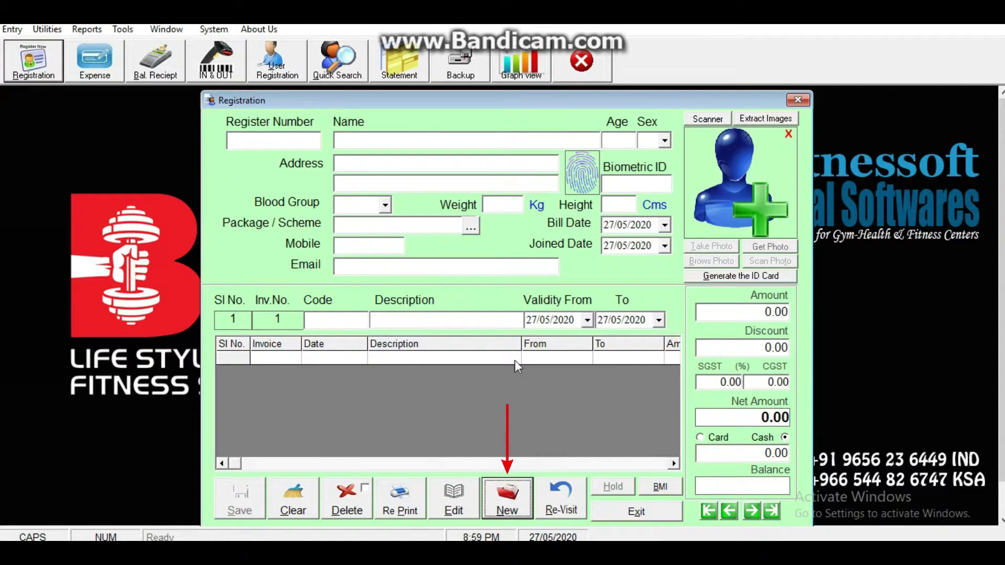
pyautogui.click(511, 495)
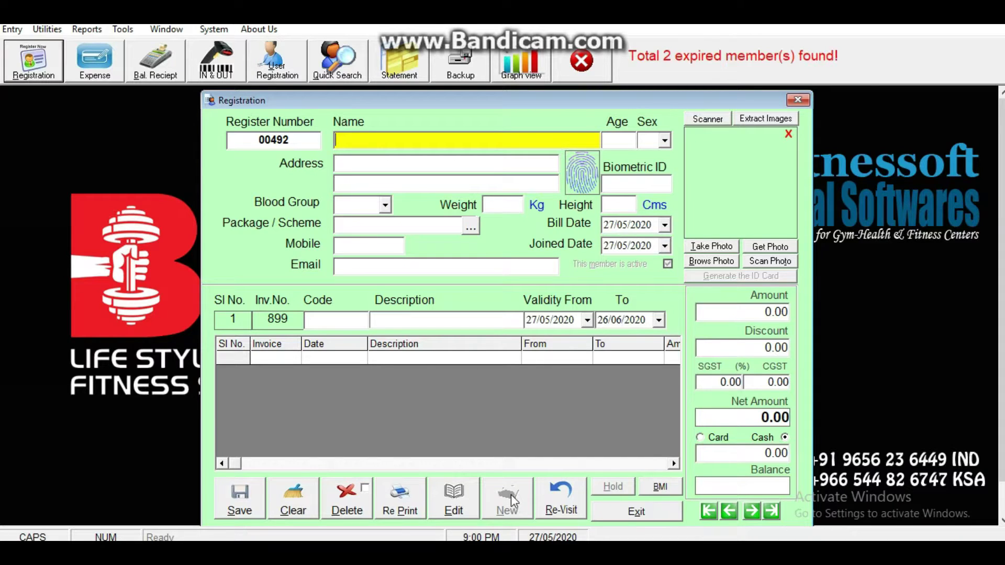
# Step: Enter the member's name, age 20, sex M, two address lines and A +ve blood group
pyautogui.write('ARJUN')
pyautogui.press('Return')
pyautogui.write('20')
pyautogui.press('Return')
pyautogui.write('M')
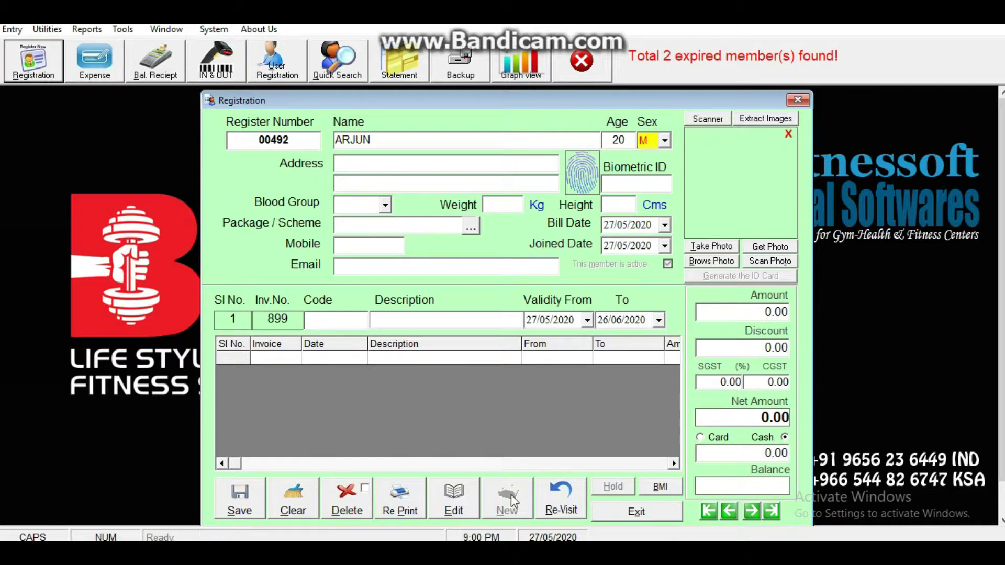
pyautogui.press('Return')
pyautogui.write('ABDC')
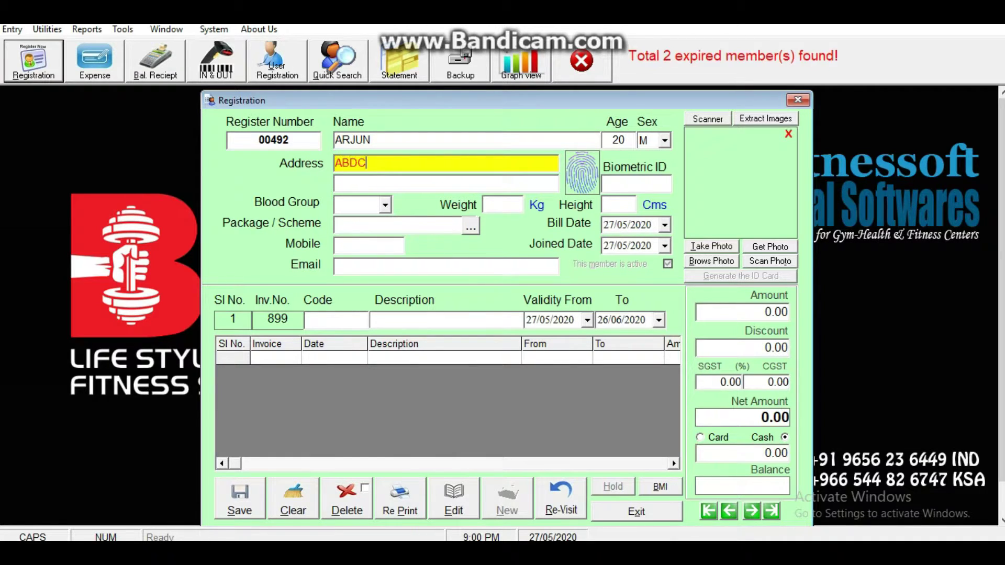
pyautogui.press('Return')
pyautogui.write('SSSSSSSSSS')
pyautogui.press('Return')
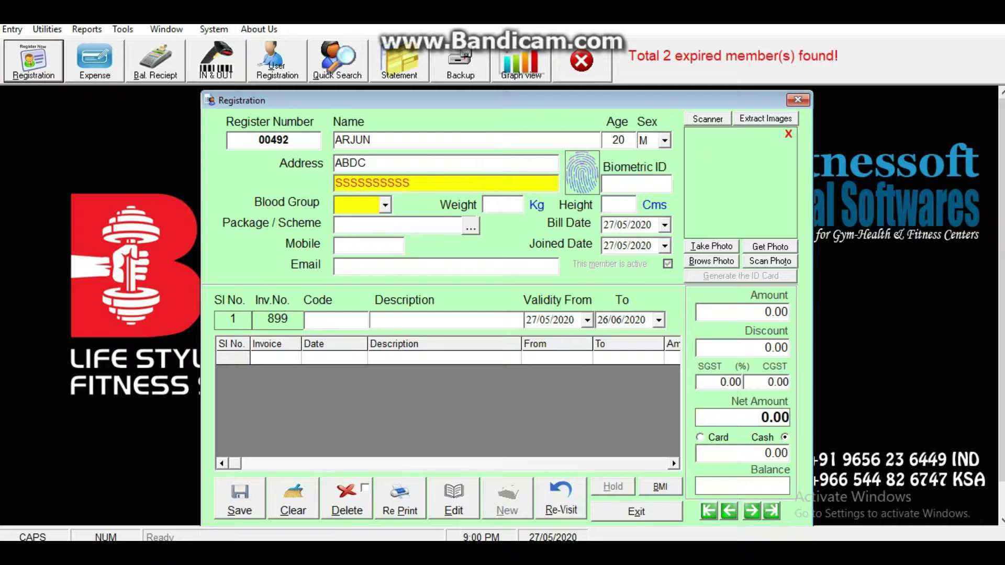
pyautogui.press('Down')
pyautogui.press('Return')
# Step: Enter biometric ID 2020, 85 kg, 169 cm, the GYM package, and the member's mobile and e-mail
pyautogui.press('Return')
pyautogui.write('2020')
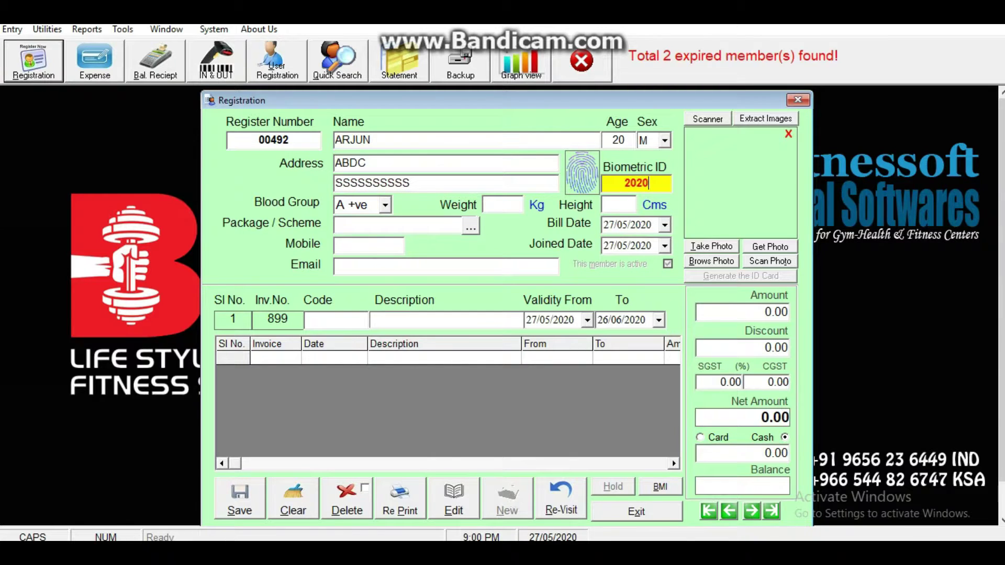
pyautogui.press('Return')
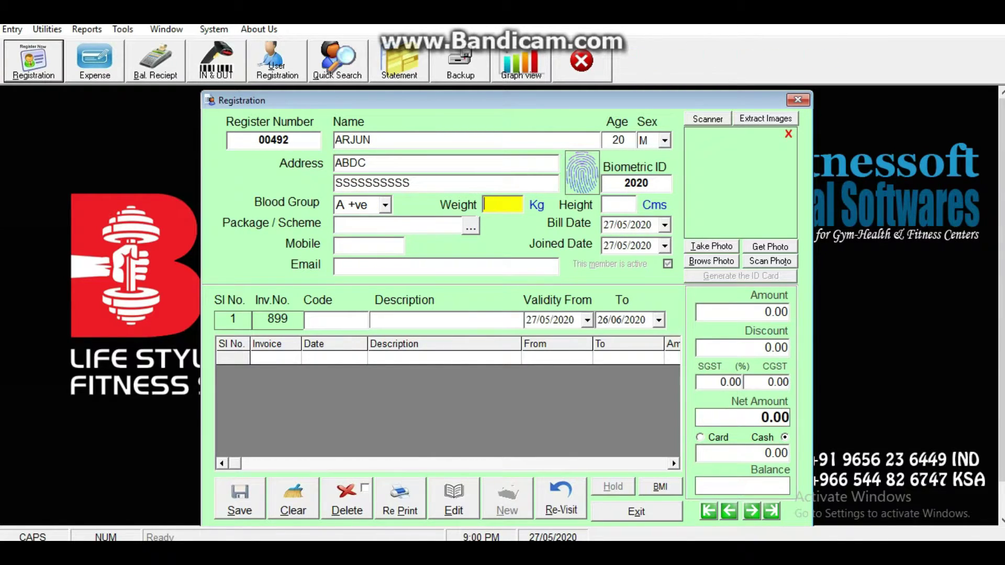
pyautogui.write('85')
pyautogui.press('Return')
pyautogui.write('169')
pyautogui.press('Return')
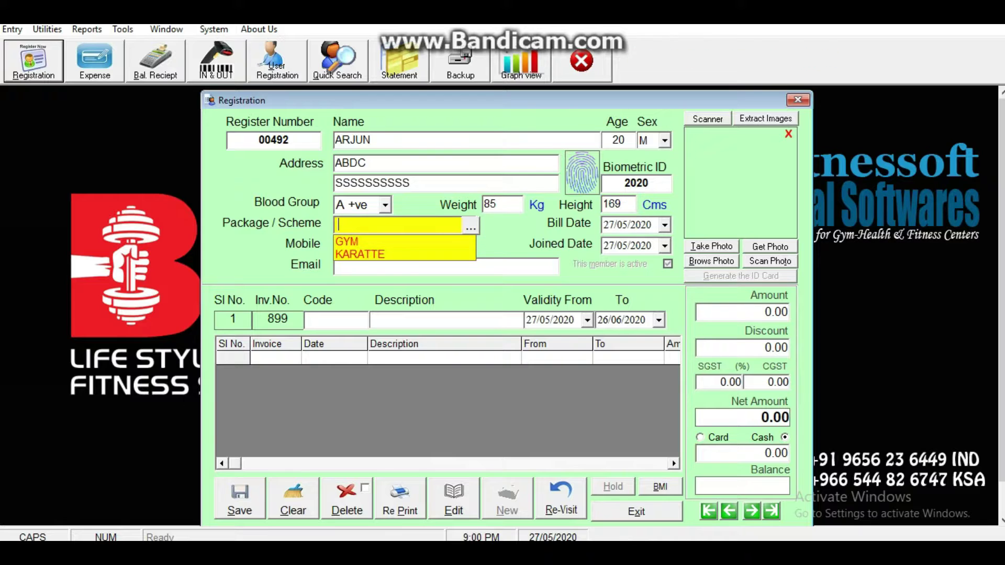
pyautogui.press('Down')
pyautogui.press('Down')
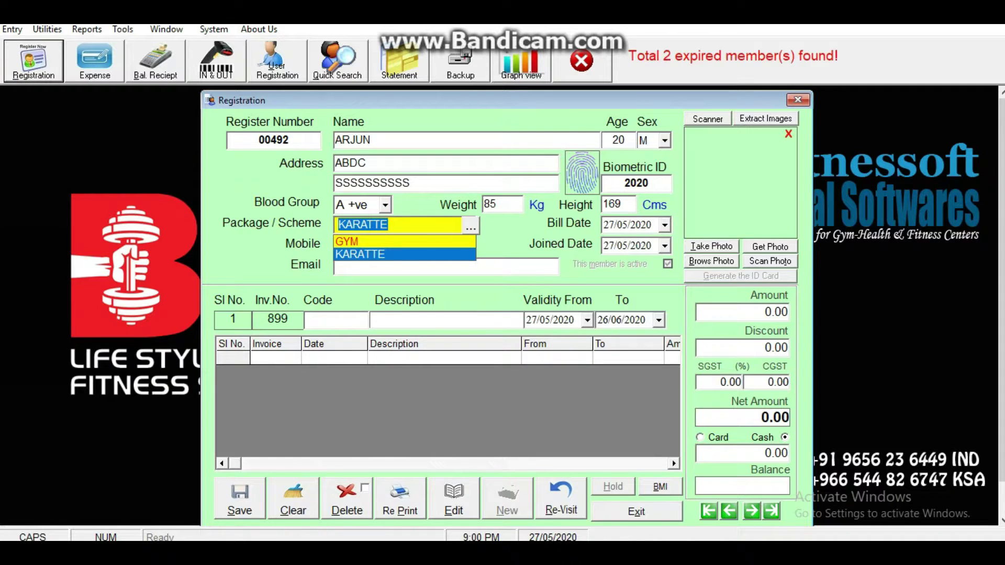
pyautogui.press('Up')
pyautogui.press('Return')
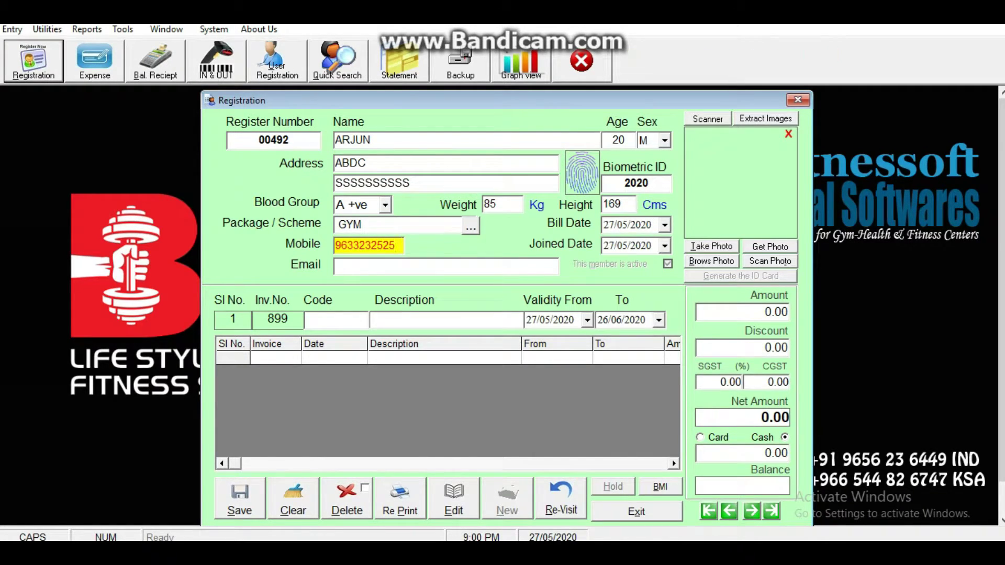
pyautogui.click(366, 267)
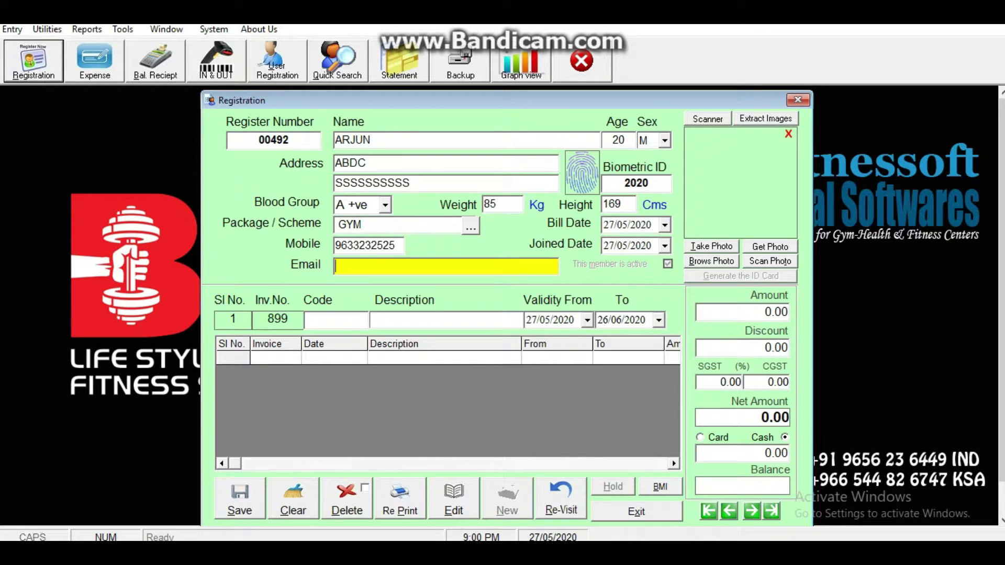
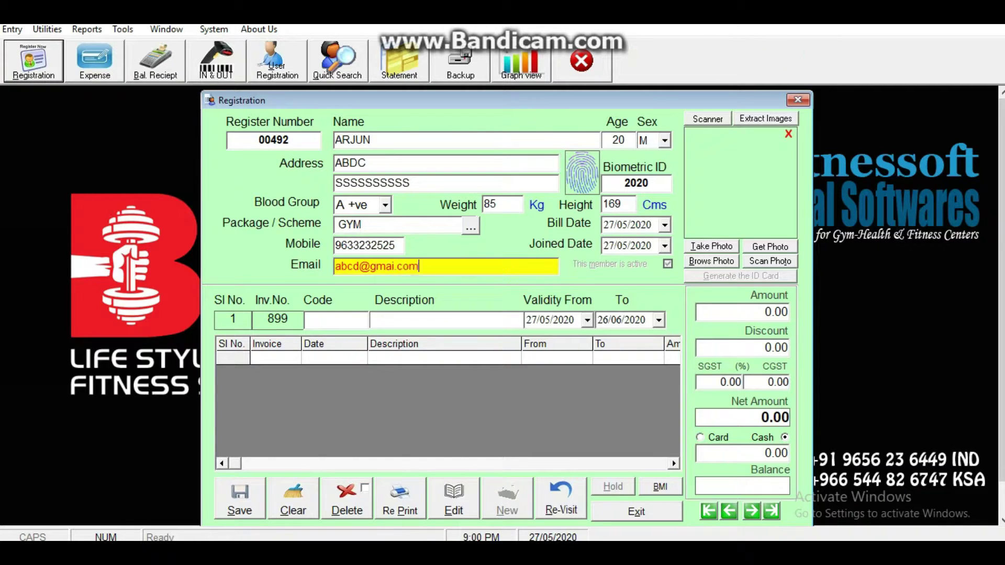
pyautogui.press('Return')
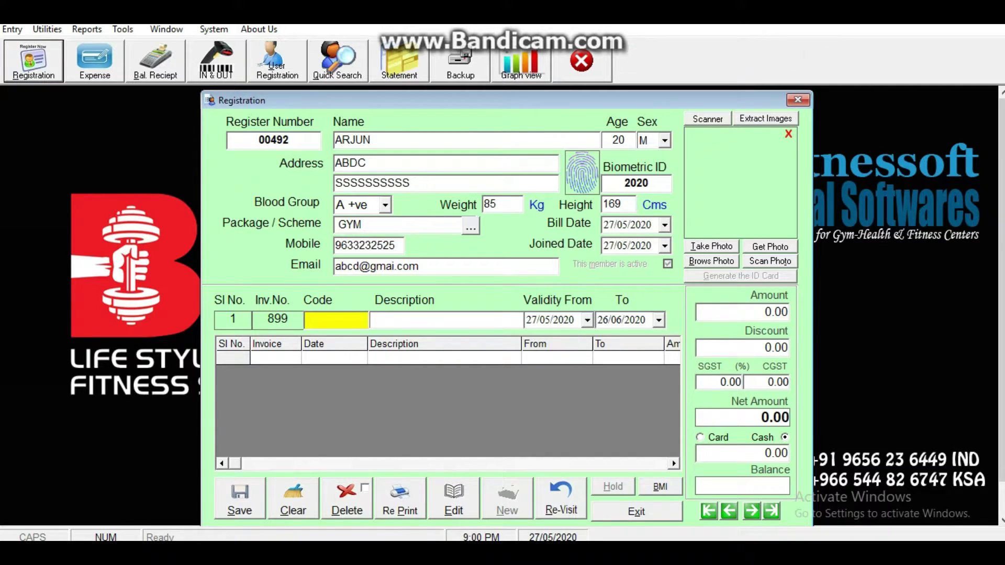
# Step: Choose PERSONAL TRAINING as the package description
pyautogui.press('Return')
pyautogui.press('Down')
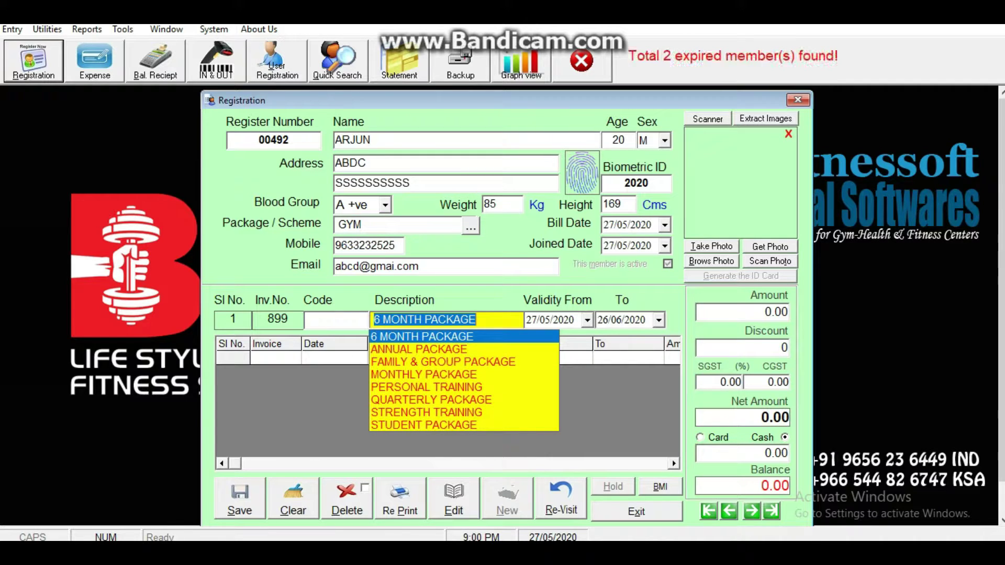
pyautogui.press('Down')
pyautogui.press('Down')
pyautogui.press('Down')
pyautogui.press('Down')
pyautogui.press('Down')
pyautogui.press('Down')
pyautogui.press('Up')
pyautogui.press('Up')
pyautogui.press('Up')
pyautogui.press('Up')
pyautogui.press('Up')
pyautogui.press('Up')
pyautogui.press('Down')
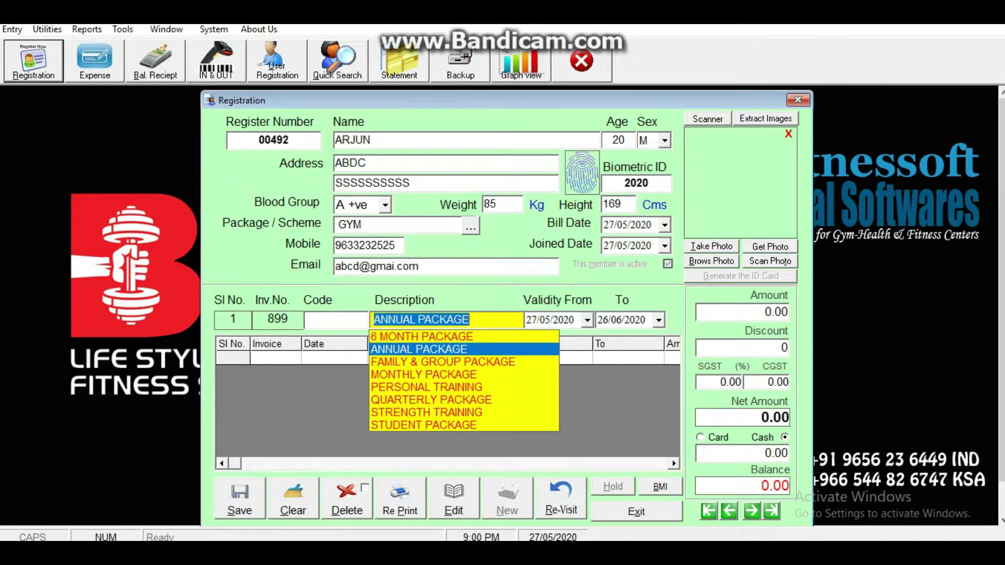
pyautogui.press('Down')
pyautogui.press('Down')
pyautogui.press('Down')
pyautogui.press('Up')
pyautogui.press('Down')
pyautogui.press('Down')
pyautogui.press('Down')
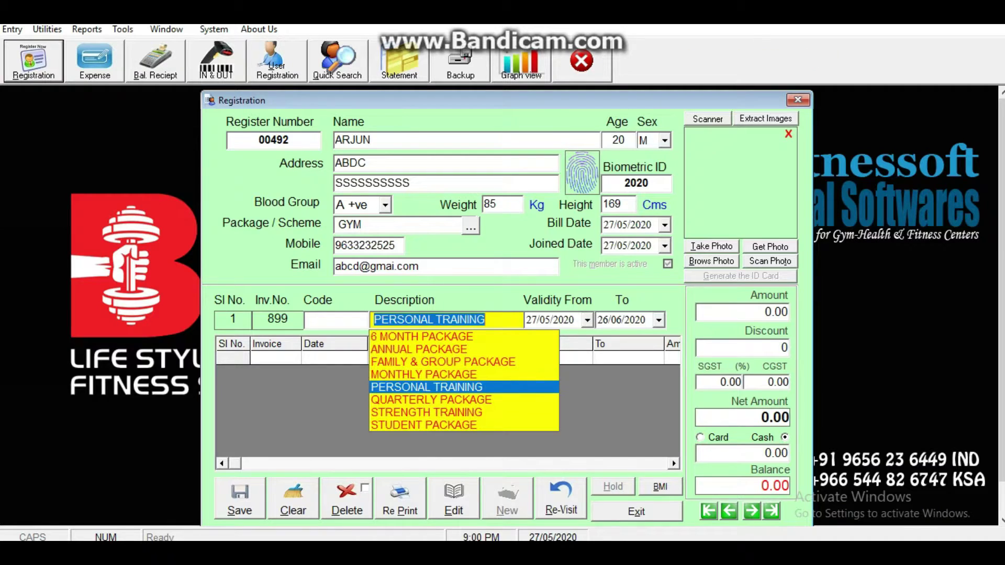
pyautogui.press('Up')
pyautogui.press('Up')
pyautogui.press('Up')
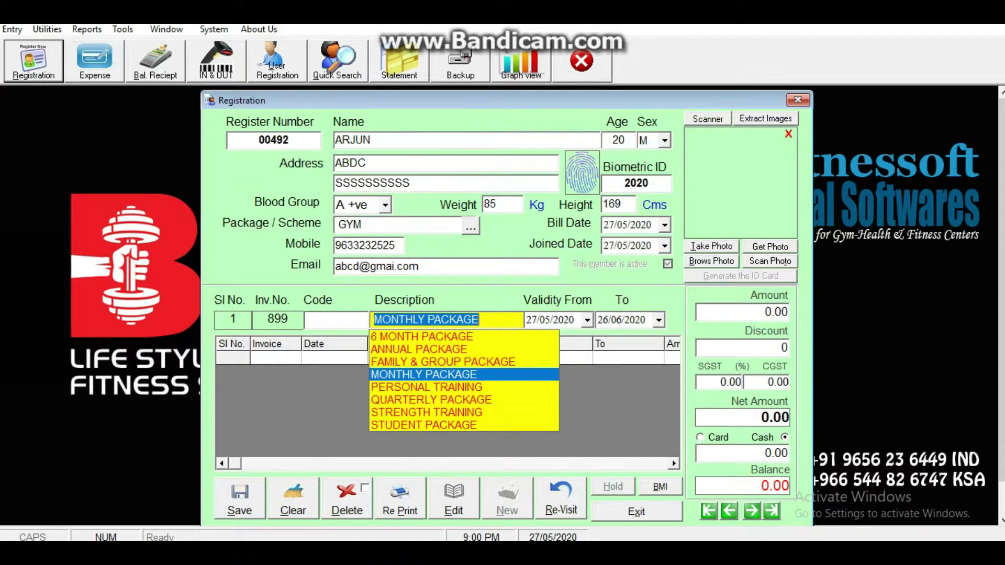
pyautogui.press('Down')
pyautogui.press('Down')
pyautogui.press('Down')
pyautogui.press('Up')
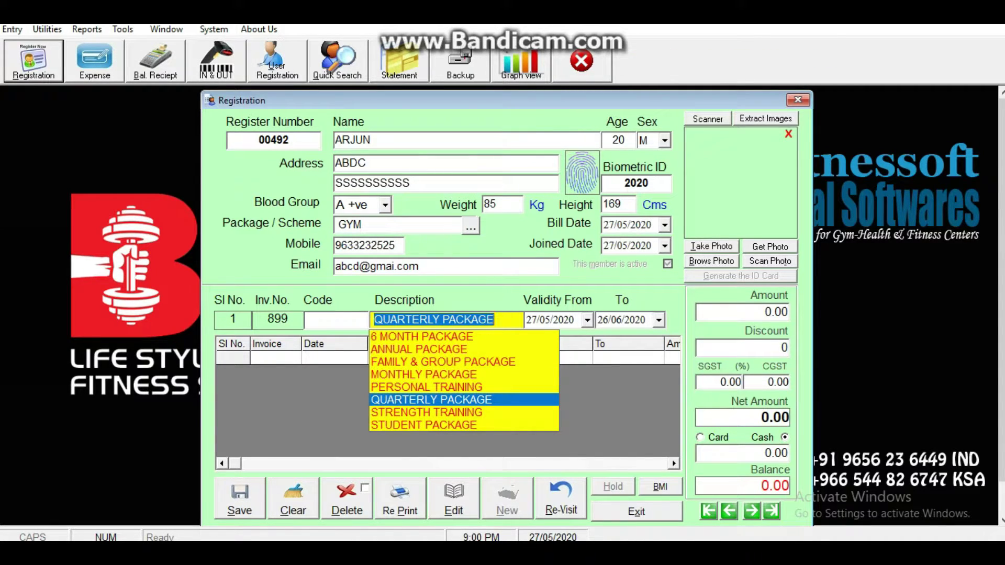
pyautogui.press('Down')
pyautogui.press('Up')
pyautogui.press('Up')
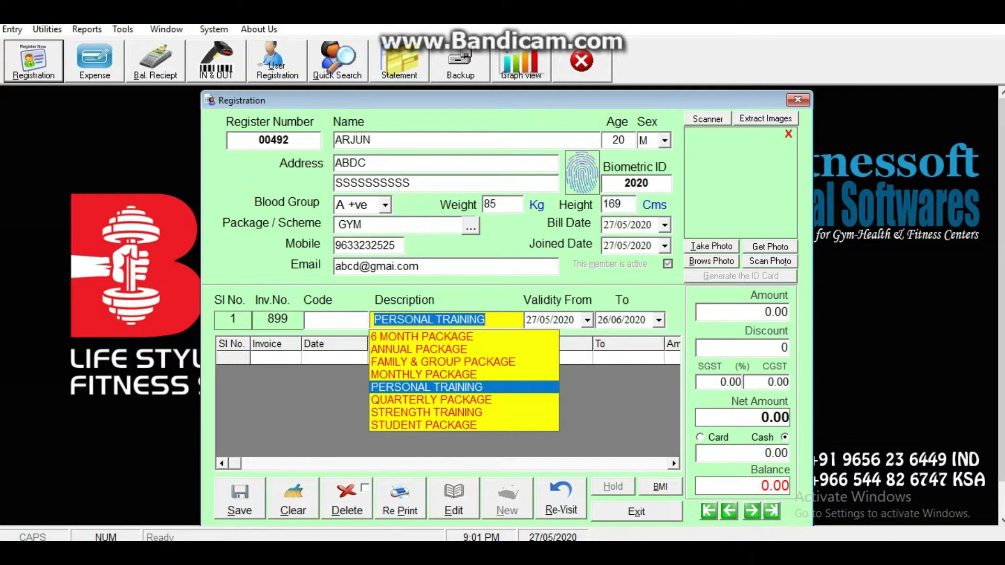
pyautogui.press('Return')
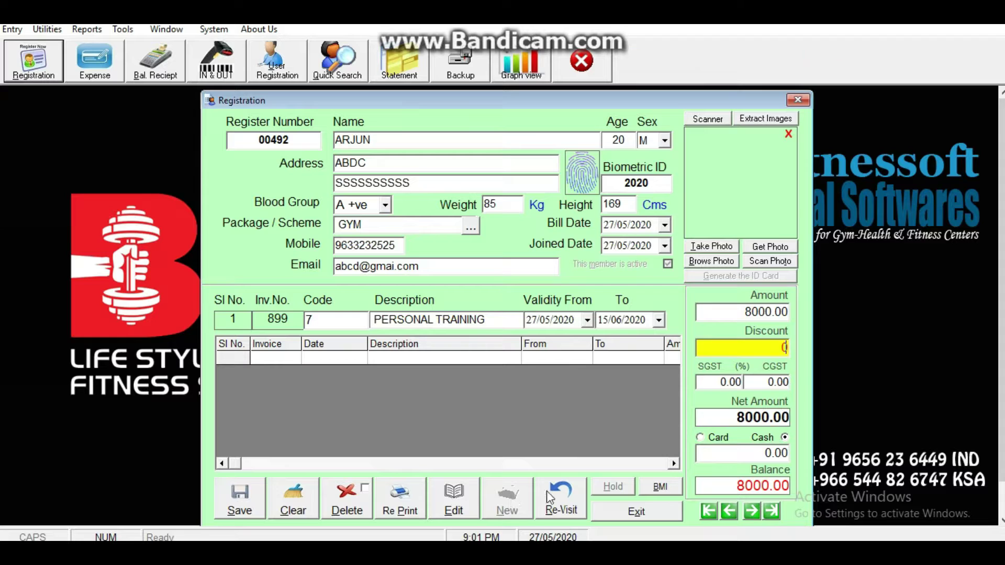
# Step: Set validity to 15/06/2020 with a 1000.00 discount and 5000 cash paid, leaving 2000.00 due
pyautogui.click(532, 321)
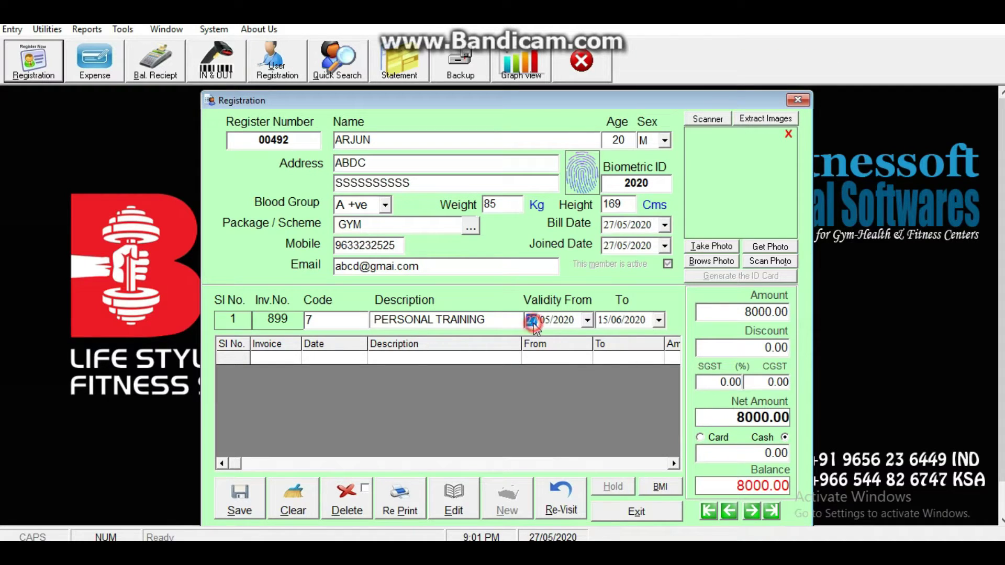
pyautogui.click(616, 320)
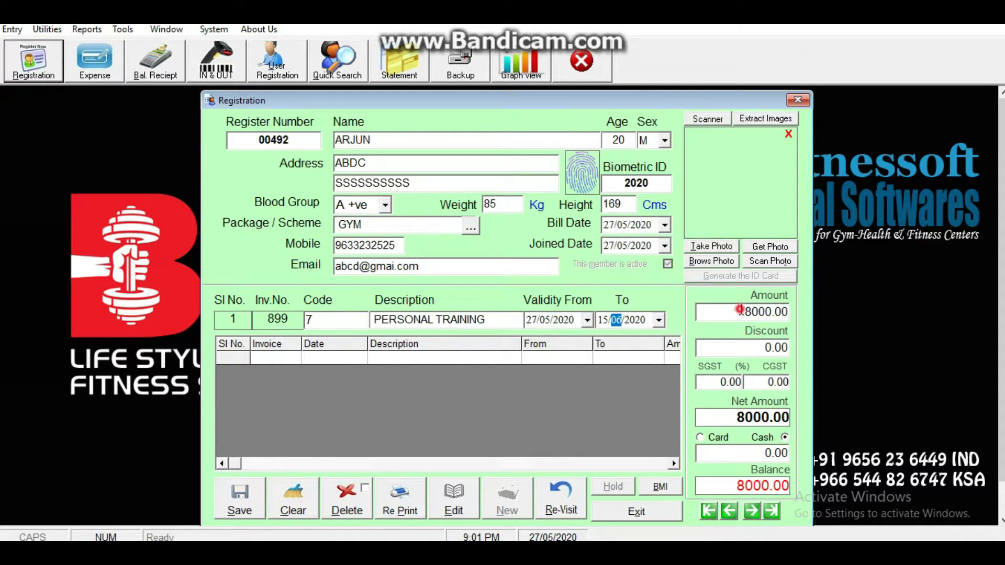
pyautogui.click(740, 310)
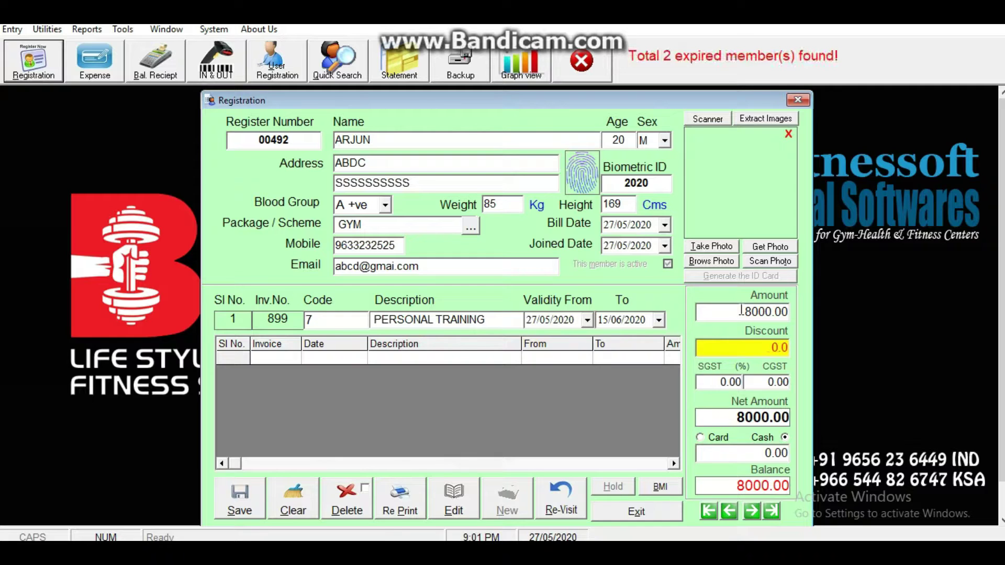
pyautogui.write('1000')
pyautogui.press('Tab')
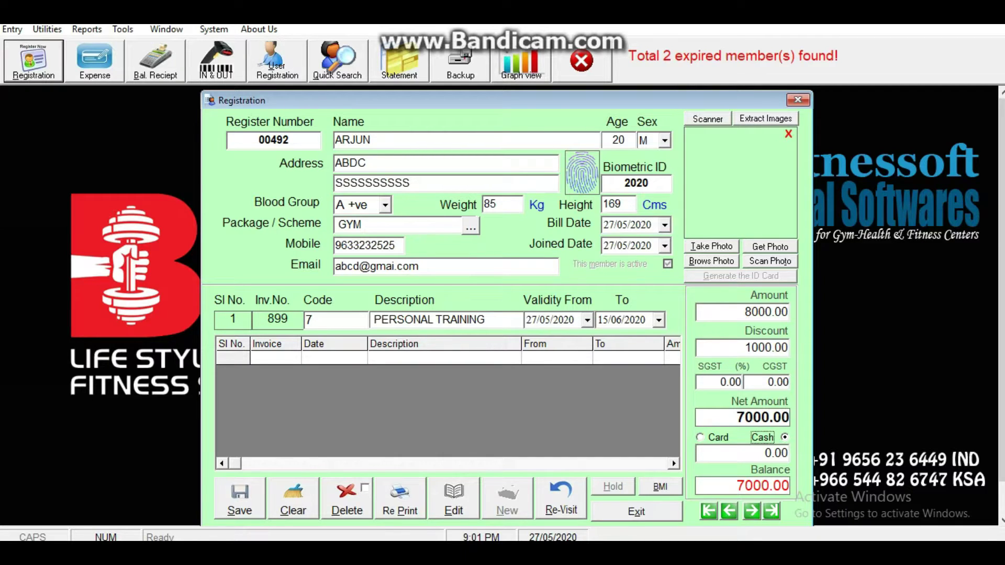
pyautogui.press('Tab')
pyautogui.write('7000')
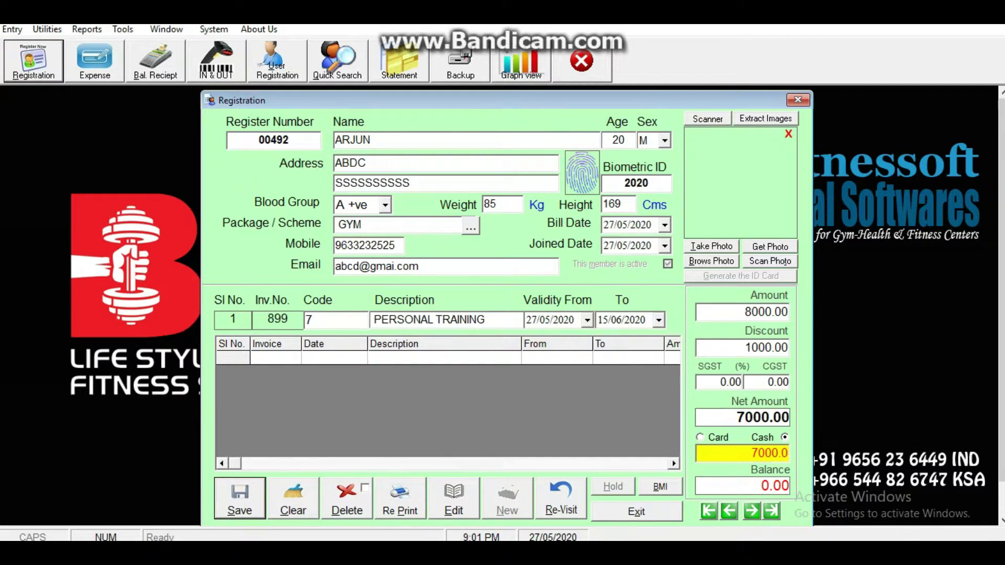
pyautogui.press('BackSpace')
pyautogui.press('BackSpace')
pyautogui.press('BackSpace')
pyautogui.press('BackSpace')
pyautogui.write('5000')
pyautogui.press('Return')
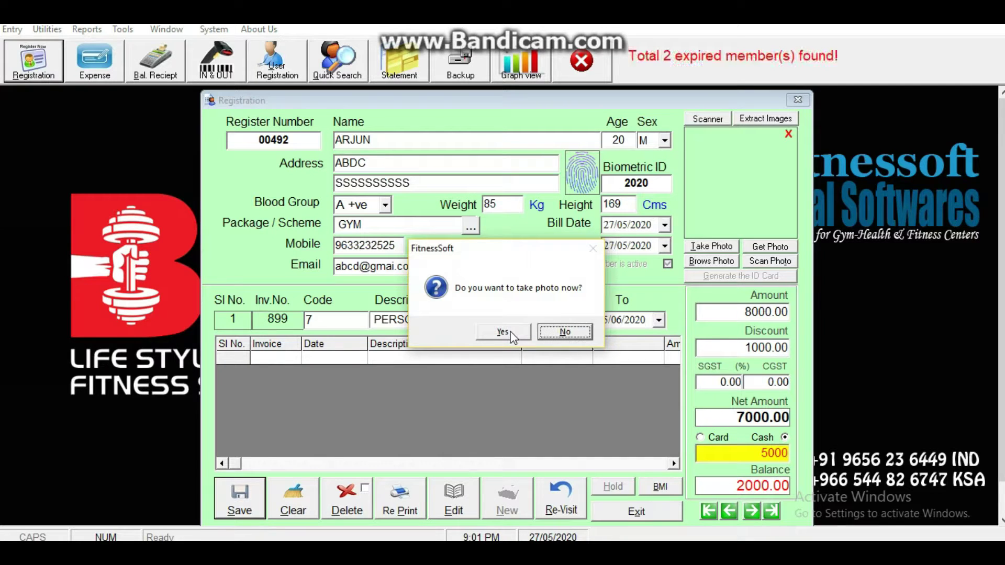
pyautogui.click(503, 332)
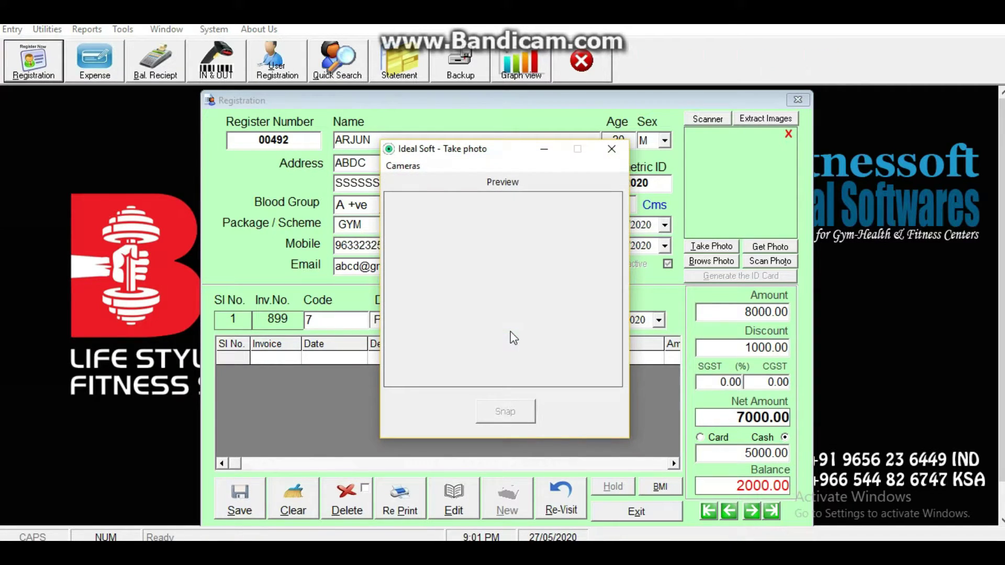
# Step: Skip the camera and load 554122247.jpg from the Desktop as the member's photo
pyautogui.click(611, 150)
pyautogui.click(629, 254)
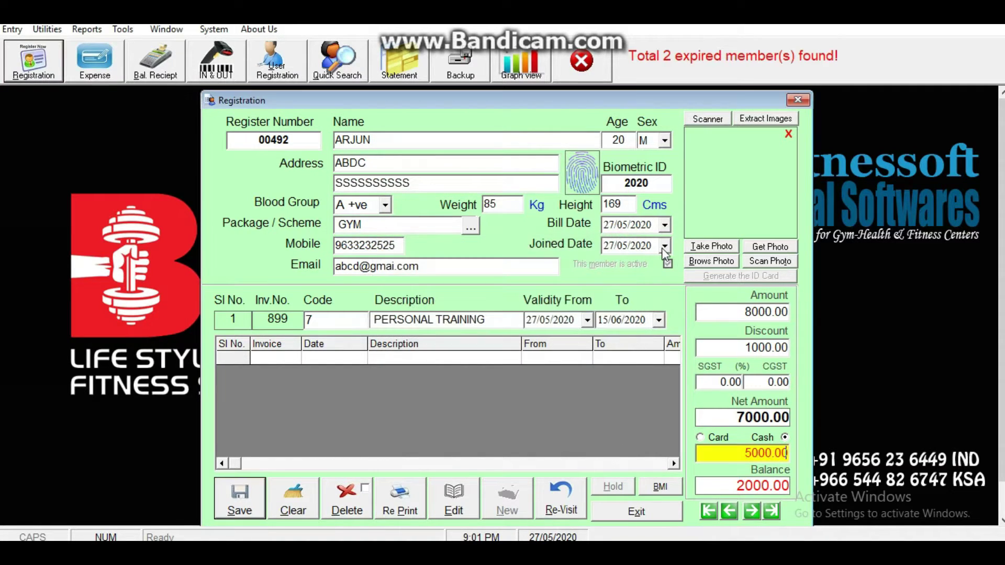
pyautogui.click(691, 262)
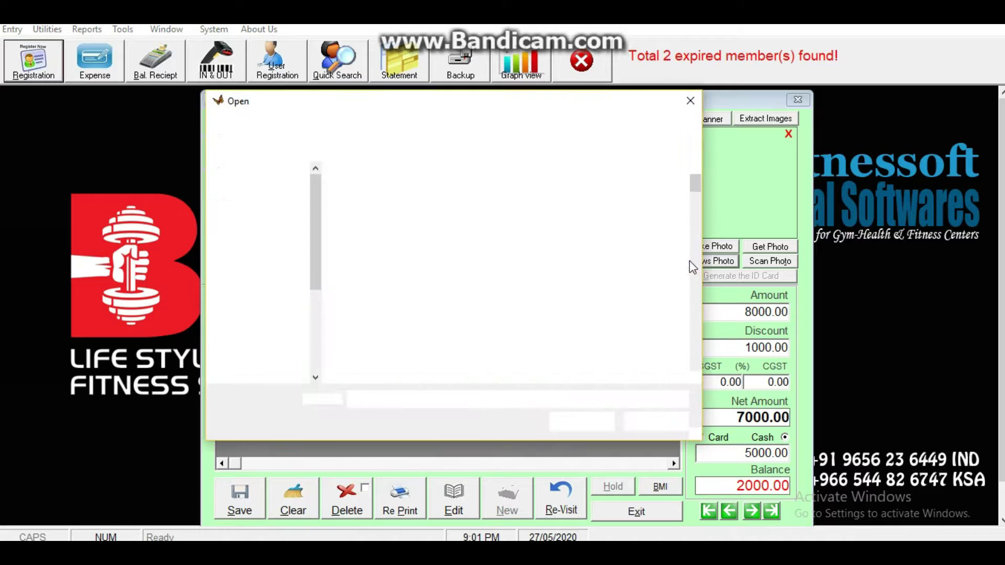
pyautogui.write('554122247.jpg')
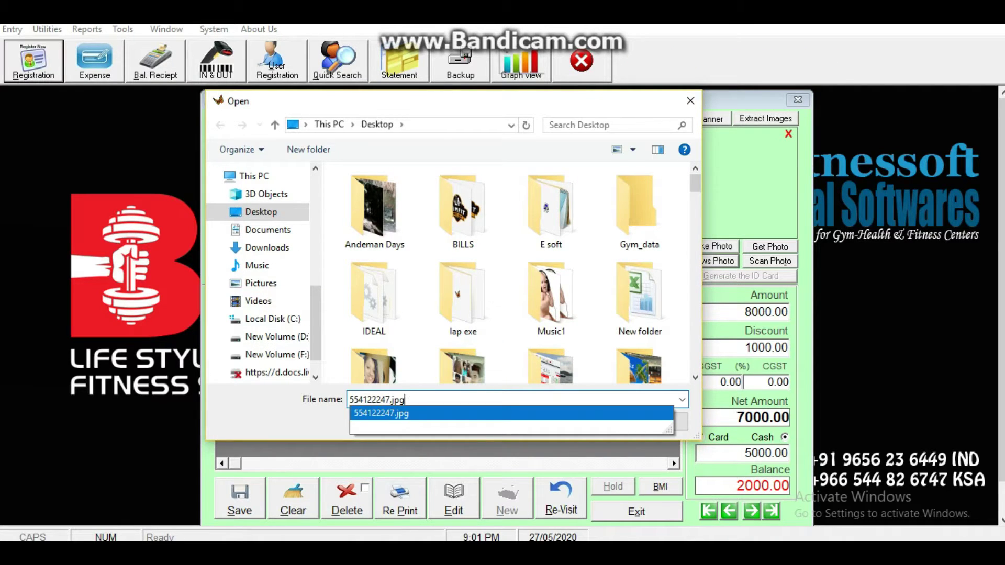
pyautogui.press('Return')
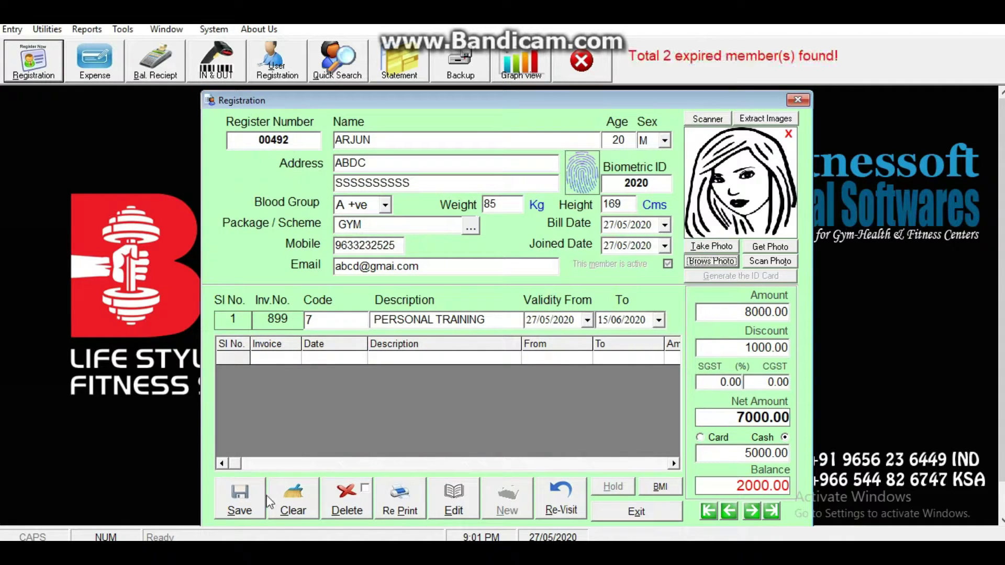
pyautogui.click(256, 503)
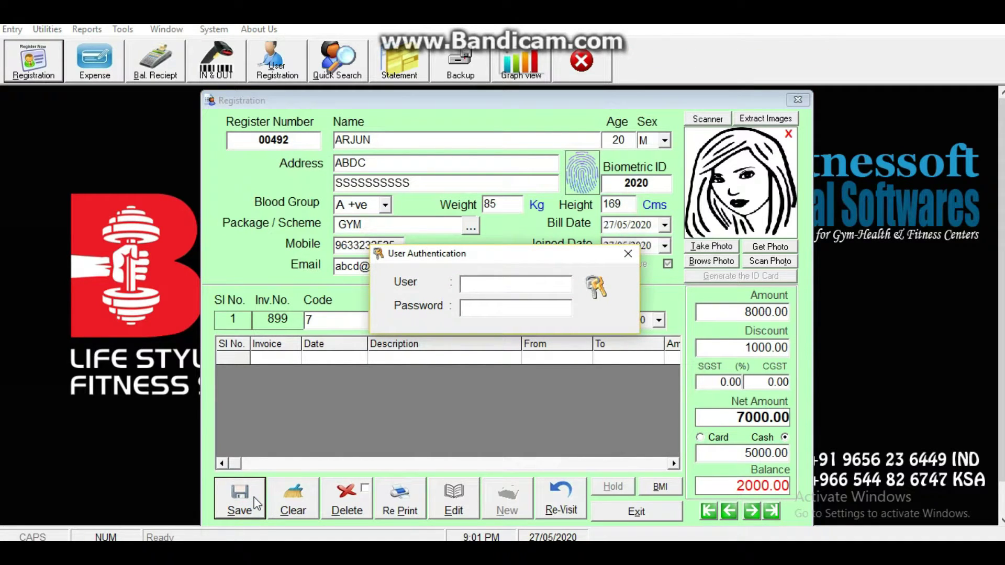
# Step: Save the registration as user 10 without printing, then clear the line and go to the last record
pyautogui.write('10')
pyautogui.press('Tab')
pyautogui.press('Return')
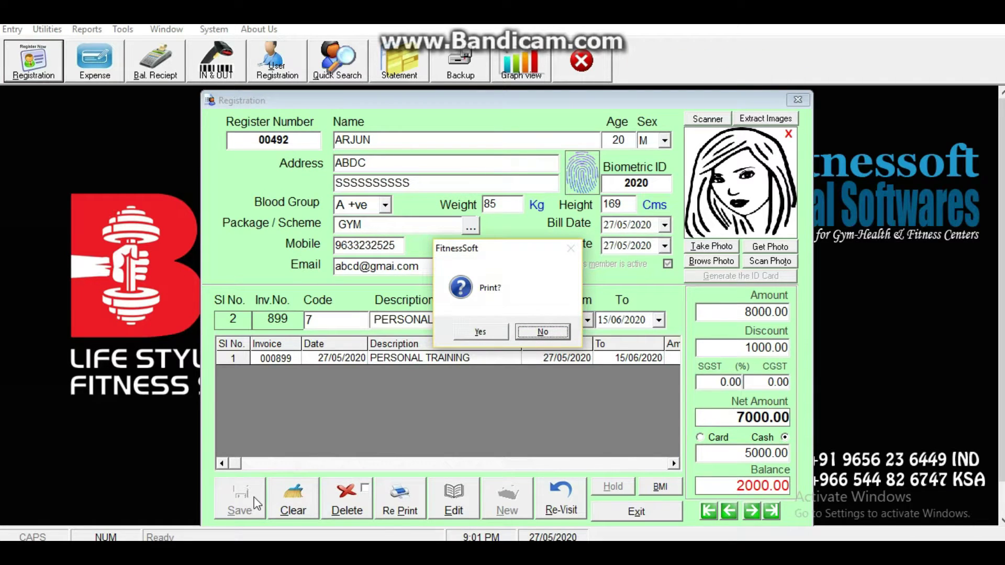
pyautogui.press('Return')
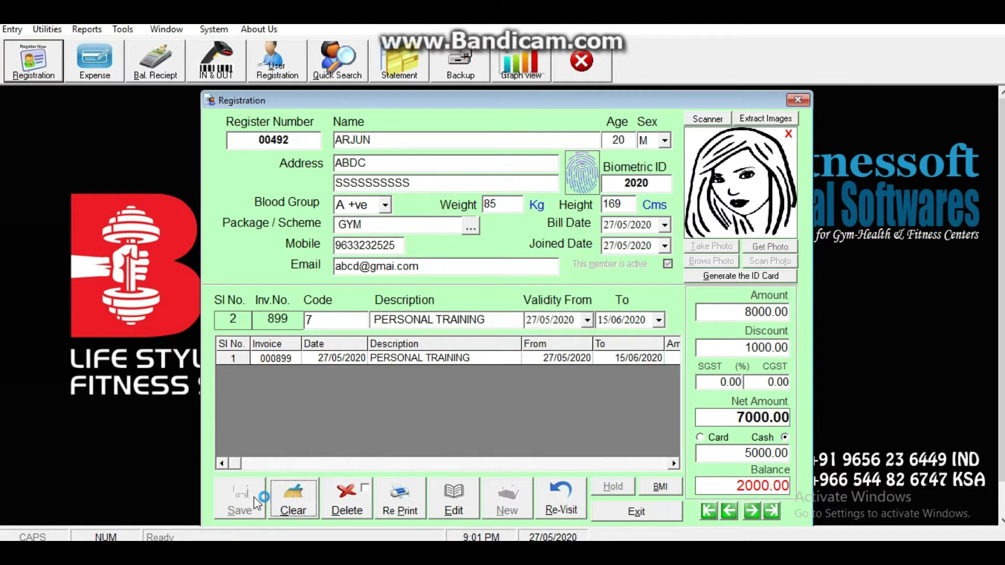
pyautogui.click(283, 511)
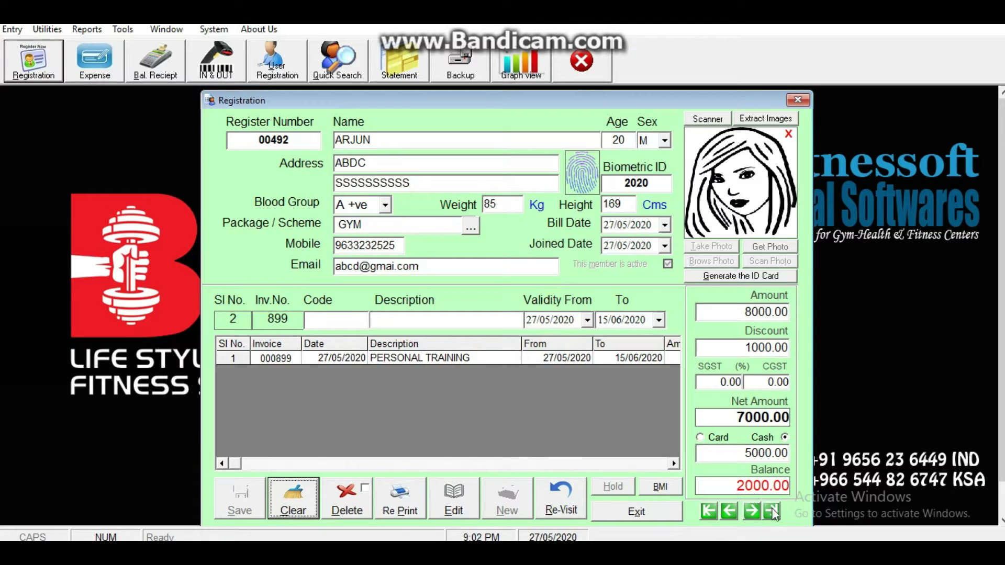
pyautogui.click(773, 512)
pyautogui.click(531, 330)
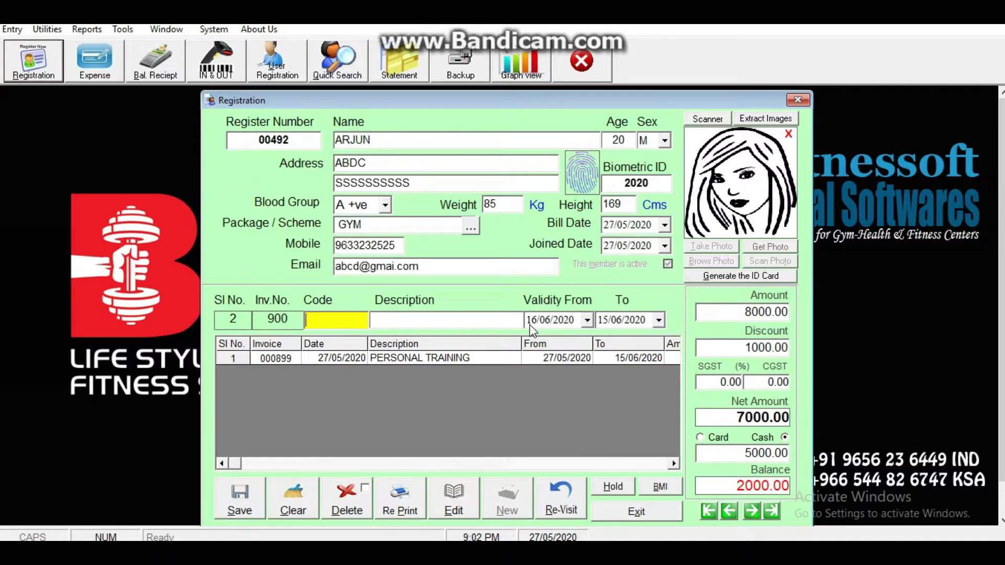
# Step: View the member's ledger statement showing the 2000.00 balance, then close it and the registration form
pyautogui.doubleClick(760, 487)
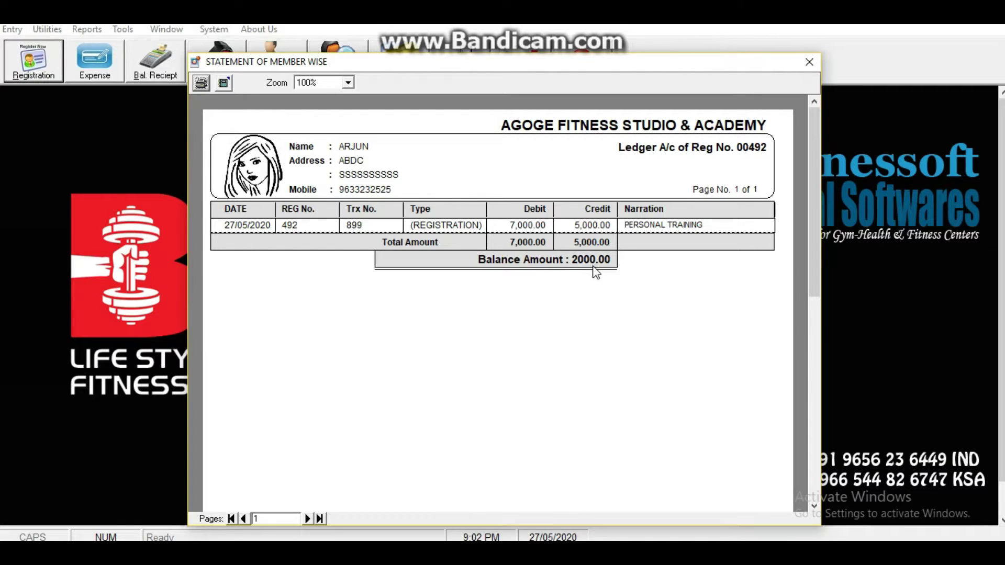
pyautogui.click(809, 61)
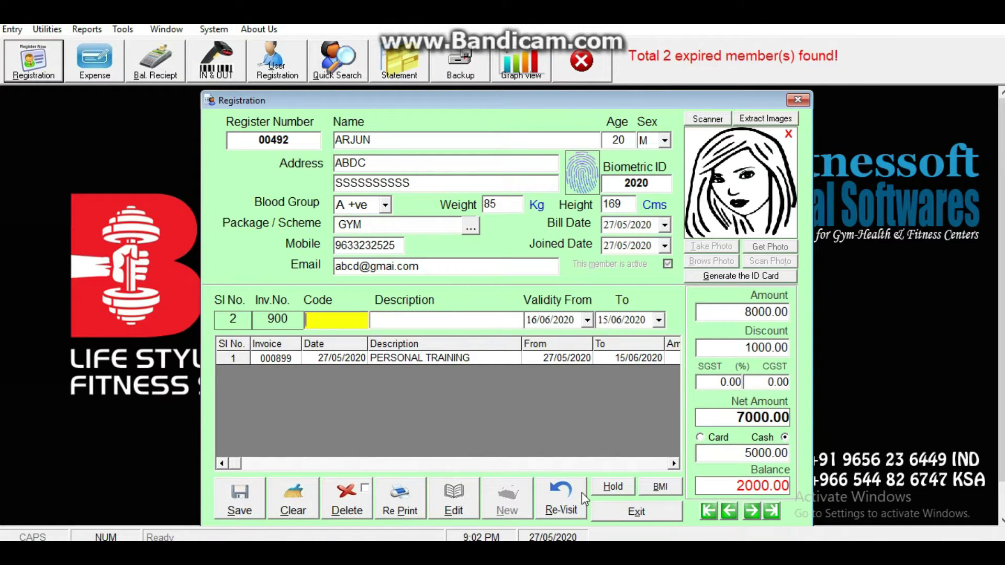
pyautogui.click(798, 99)
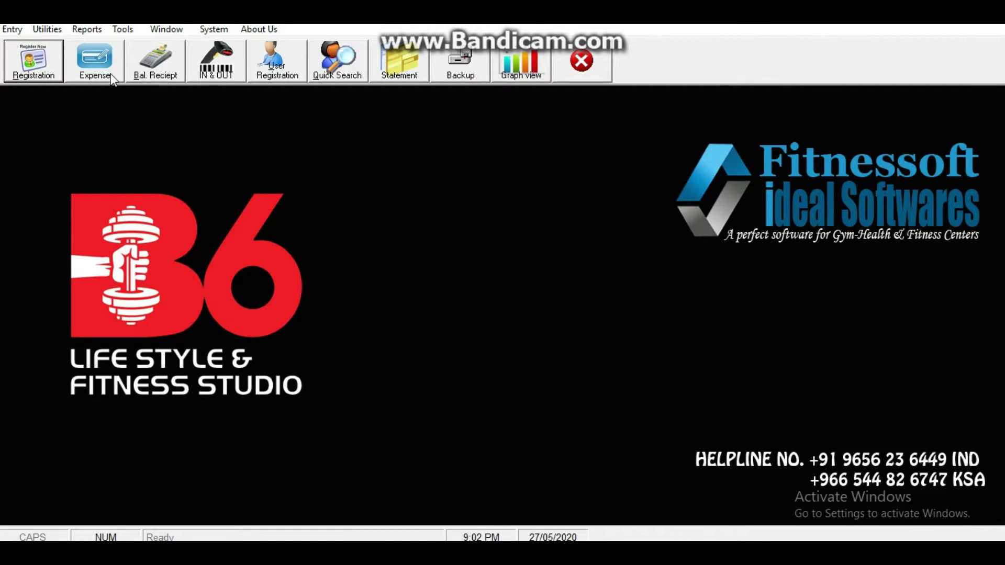
pyautogui.click(96, 63)
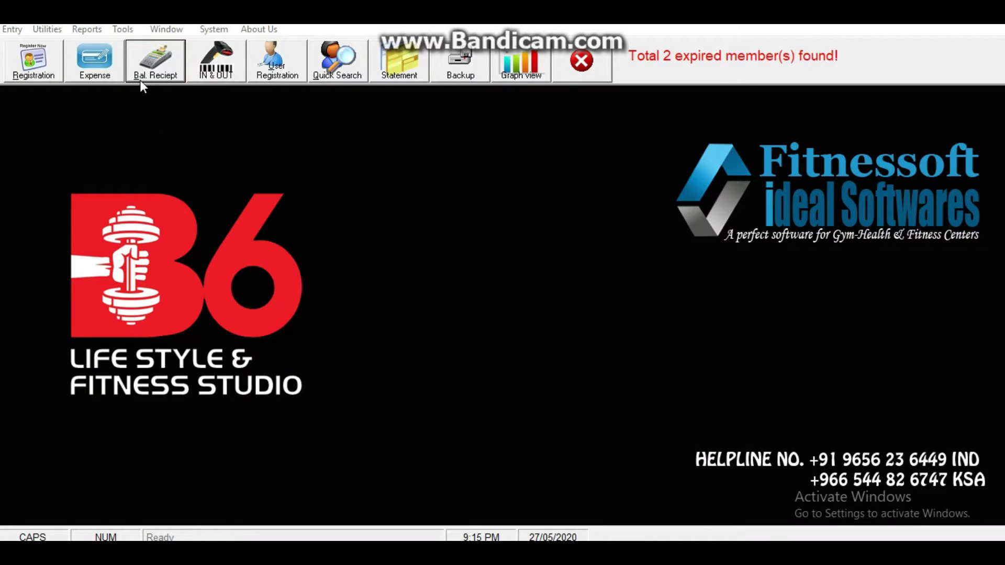
pyautogui.click(141, 80)
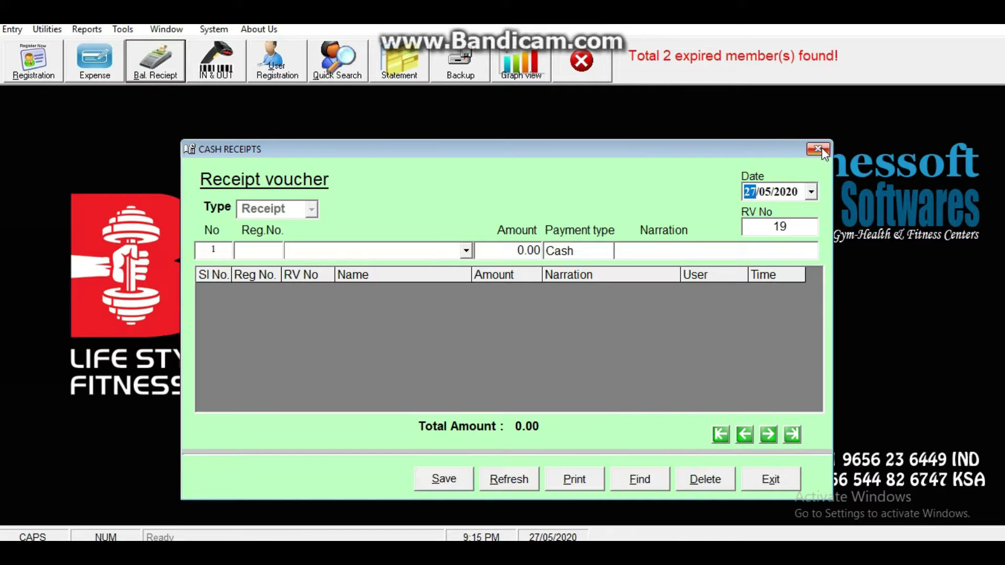
pyautogui.click(819, 150)
pyautogui.click(62, 67)
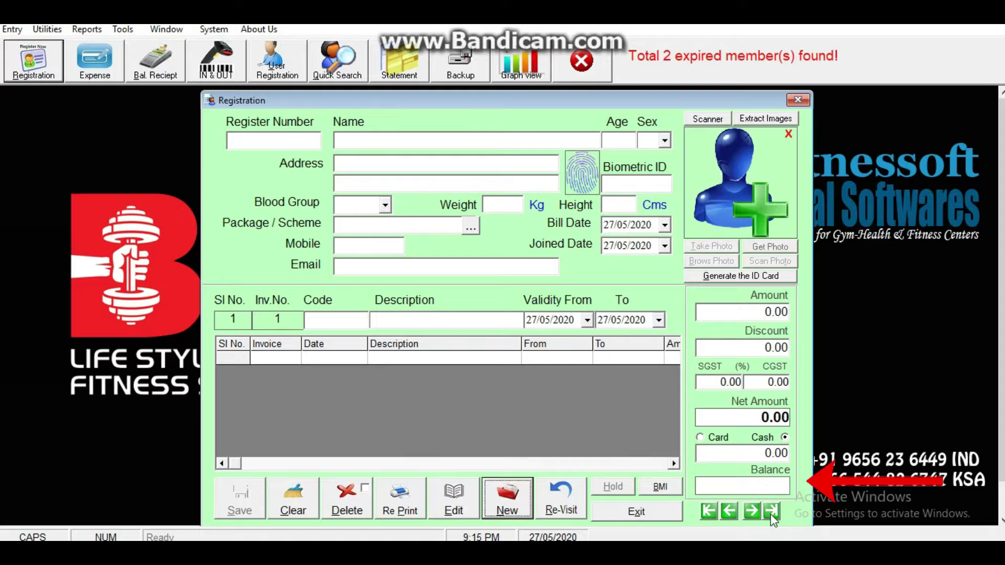
pyautogui.click(771, 511)
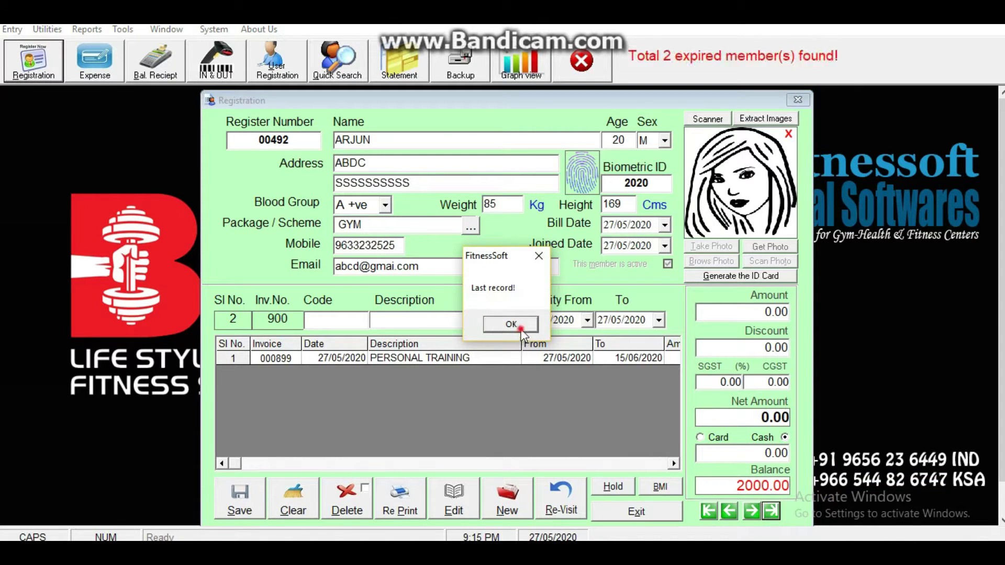
pyautogui.click(511, 324)
pyautogui.click(806, 101)
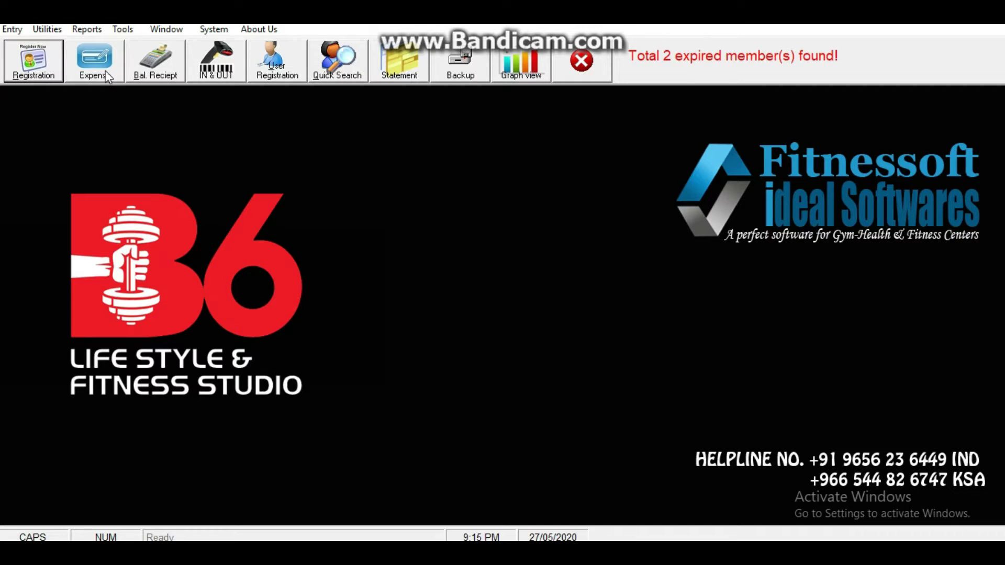
pyautogui.click(177, 58)
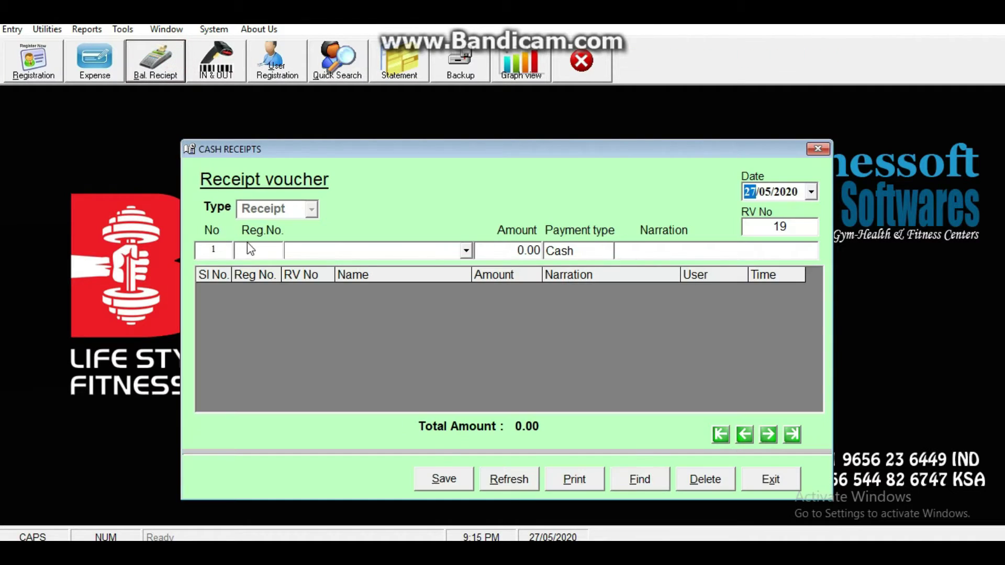
# Step: Enter and save a 2000.00 cash receipt against registration number 492
pyautogui.click(257, 252)
pyautogui.write('492')
pyautogui.press('Return')
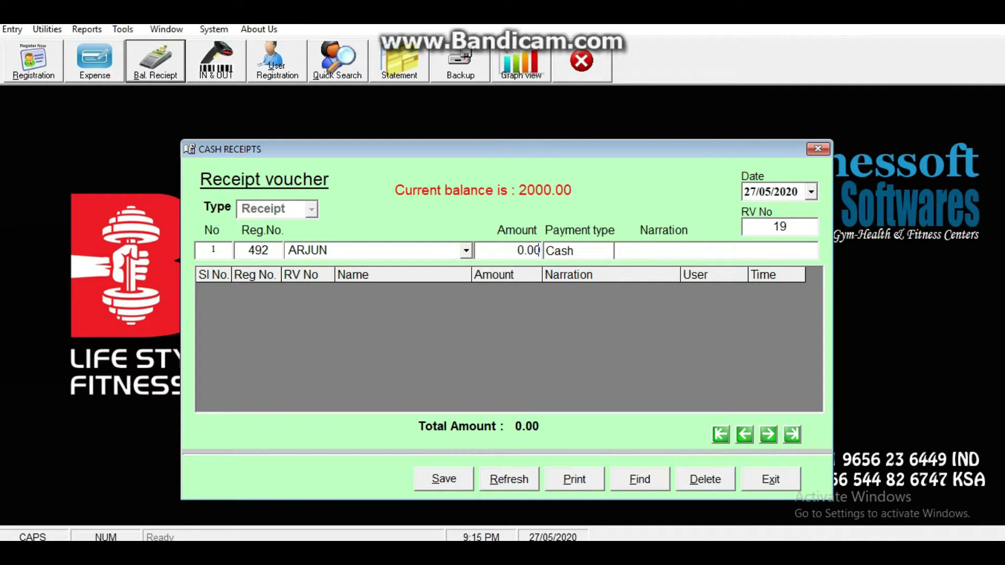
pyautogui.press('BackSpace')
pyautogui.press('BackSpace')
pyautogui.press('BackSpace')
pyautogui.press('BackSpace')
pyautogui.write('2000')
pyautogui.press('Return')
pyautogui.press('Return')
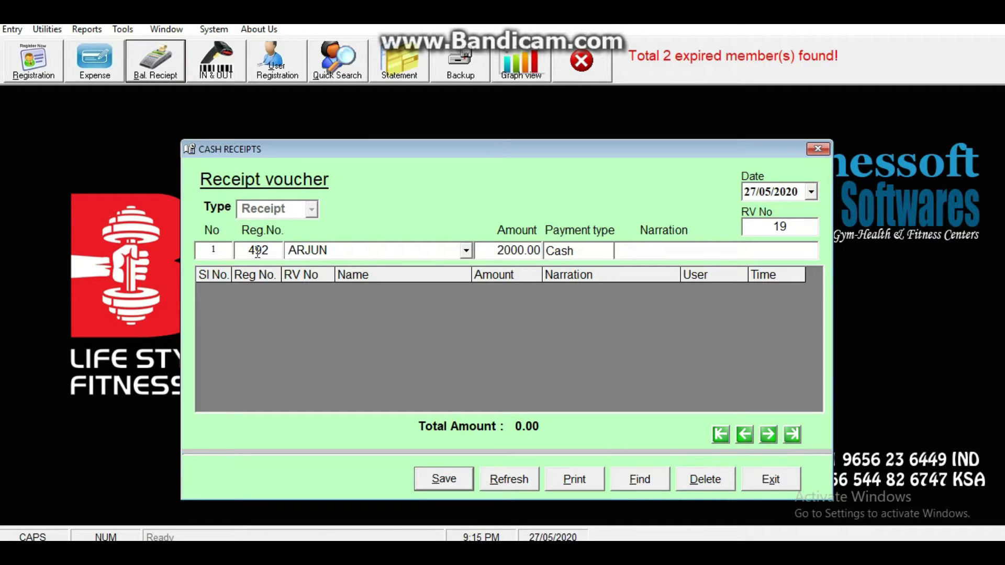
pyautogui.press('Return')
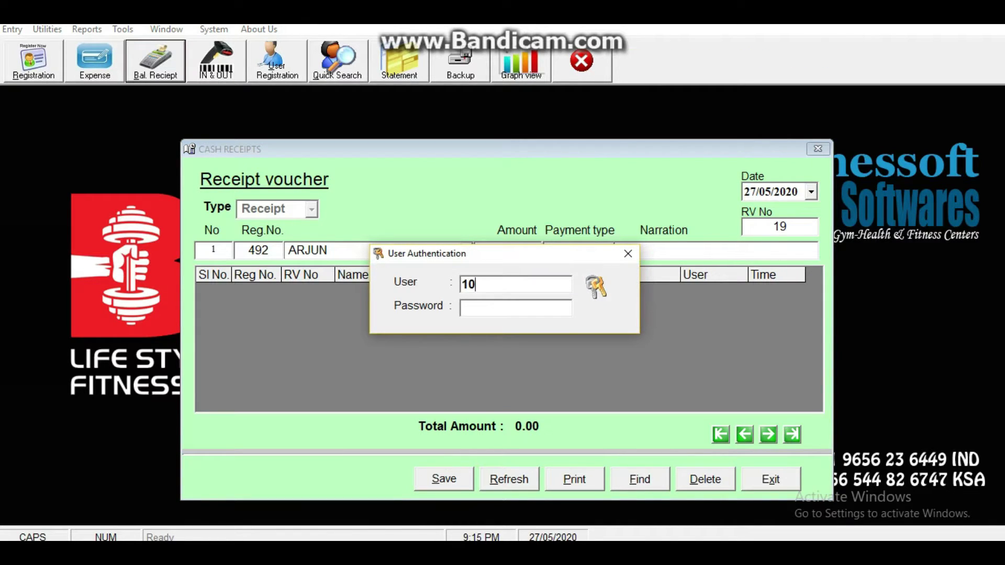
# Step: Authenticate as user 10 to record RV 19, skip printing, and close Cash Receipts
pyautogui.press('Return')
pyautogui.press('Return')
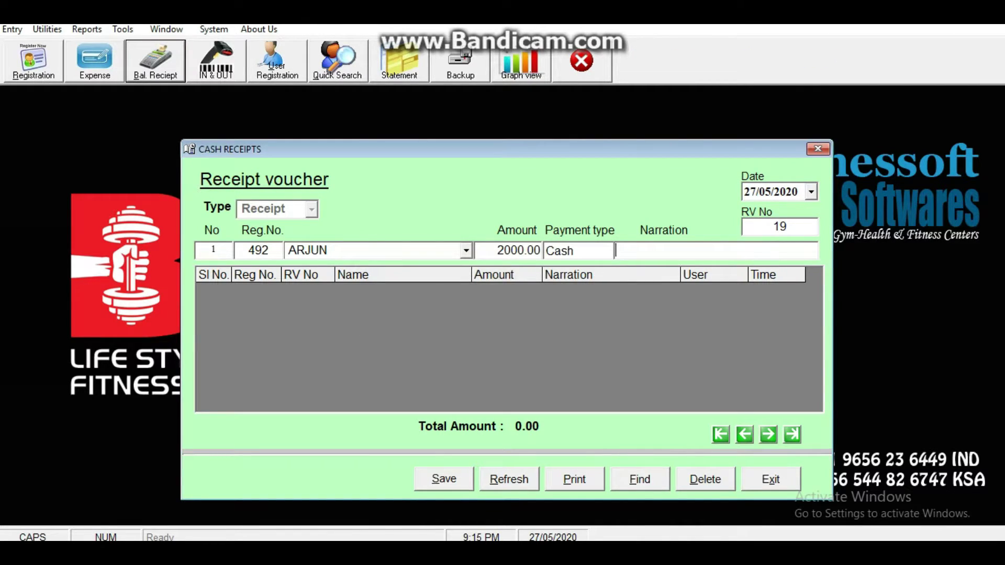
pyautogui.press('Return')
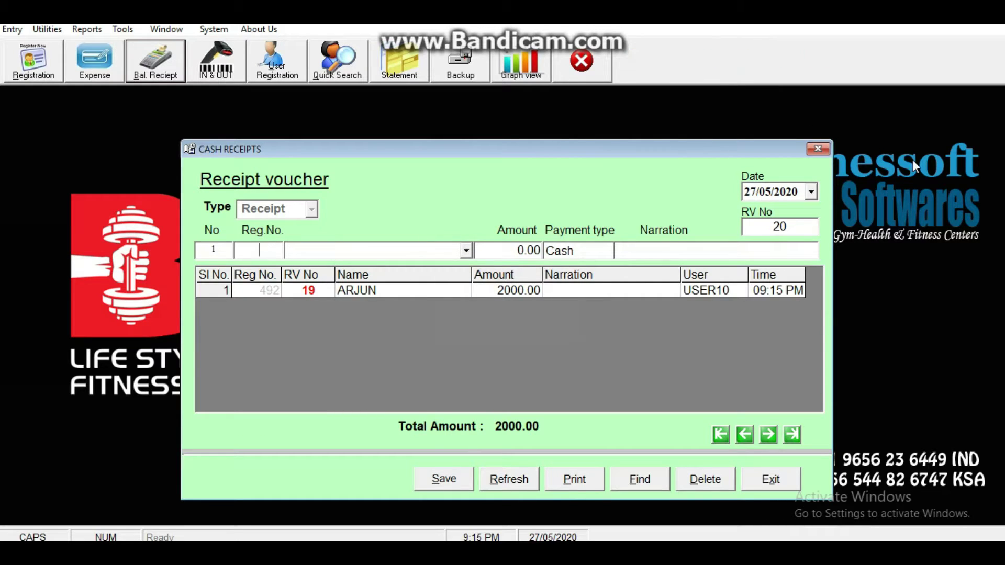
pyautogui.click(818, 150)
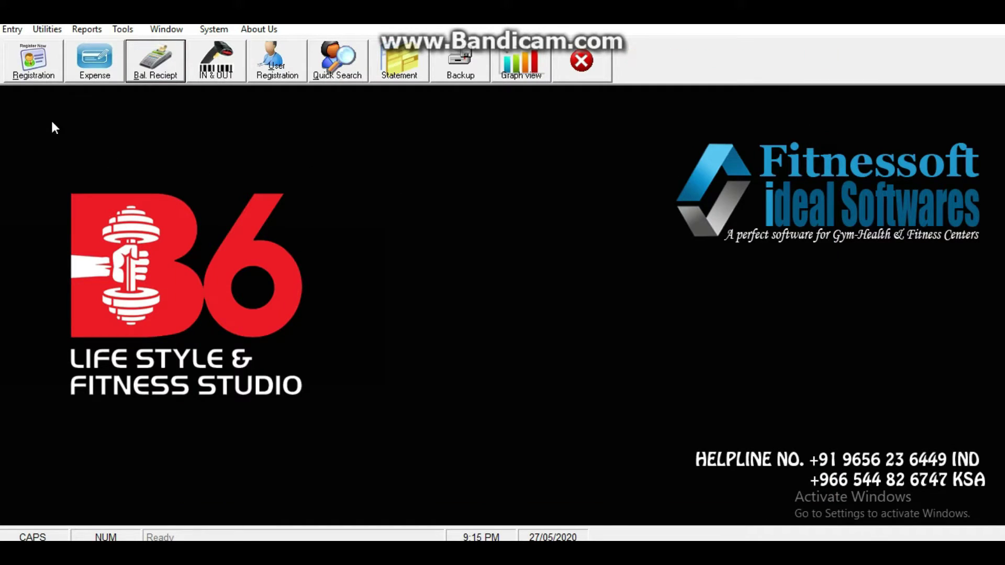
# Step: Check the last member's ledger showing receipt 19 and a 0.00 balance, then close it and Registration
pyautogui.click(34, 62)
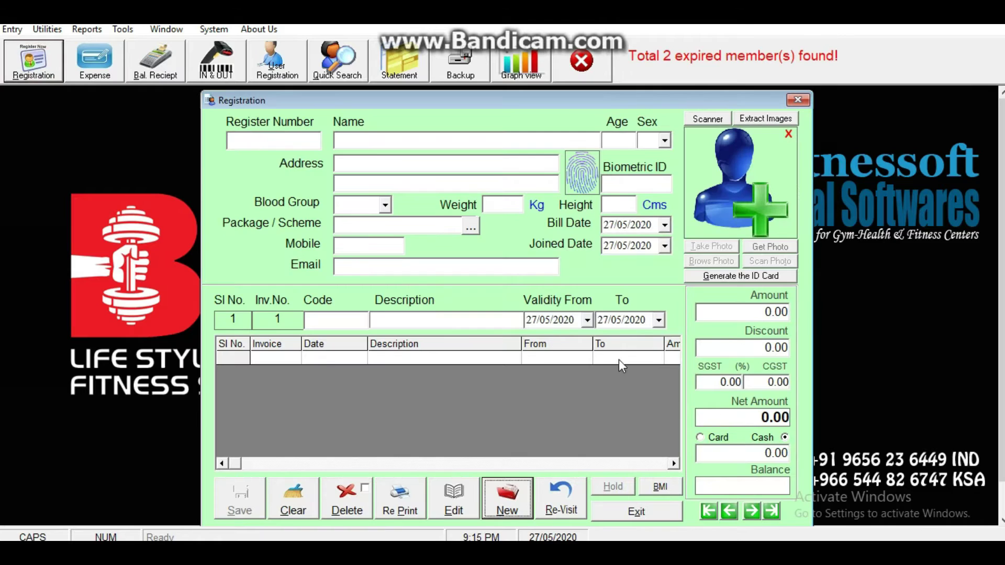
pyautogui.click(771, 512)
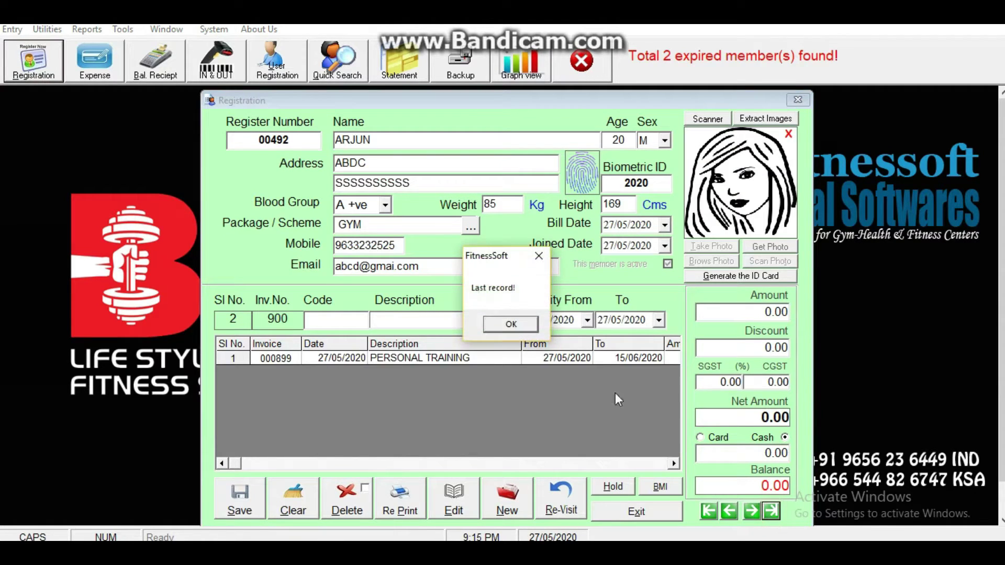
pyautogui.press('Return')
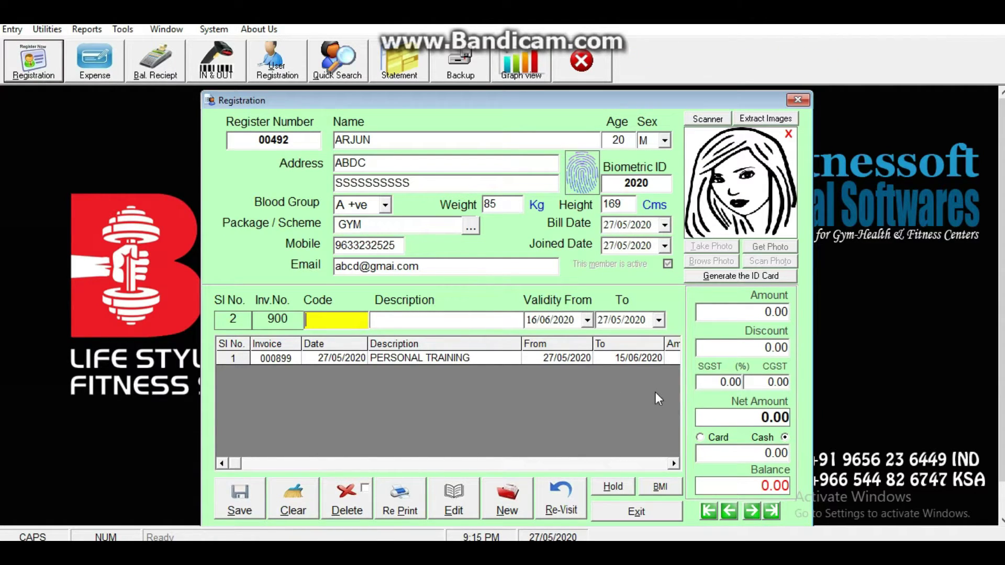
pyautogui.doubleClick(749, 486)
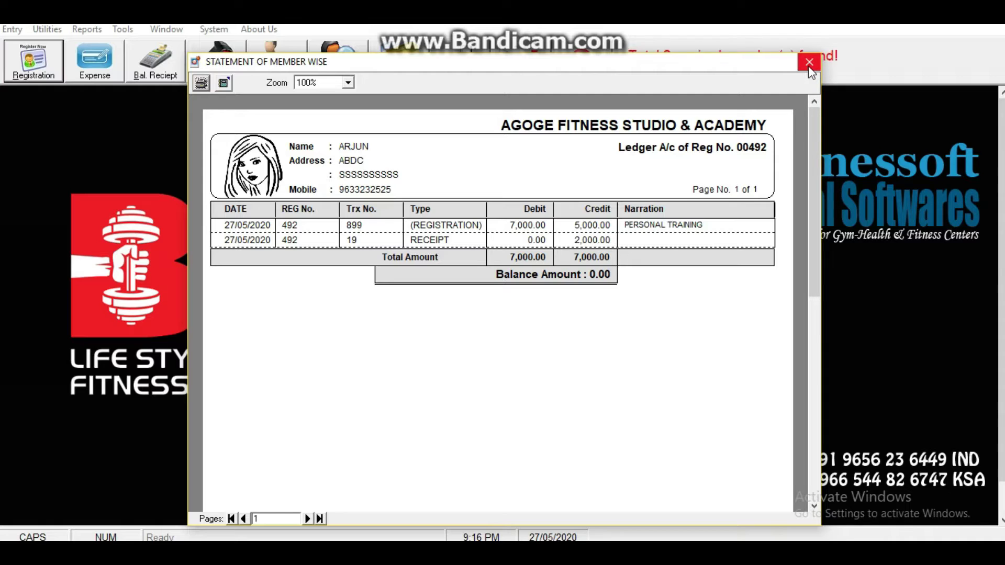
pyautogui.click(809, 65)
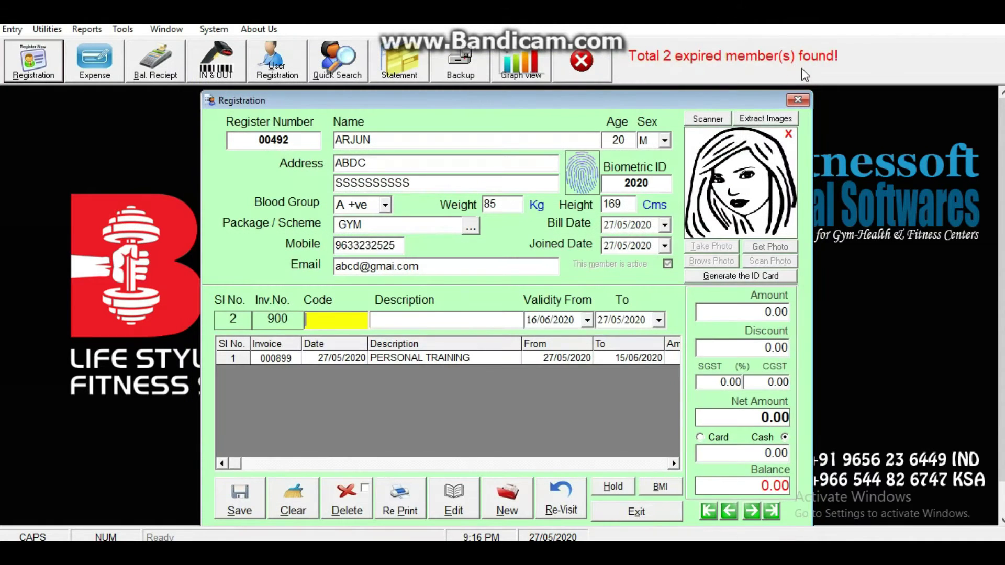
pyautogui.click(804, 99)
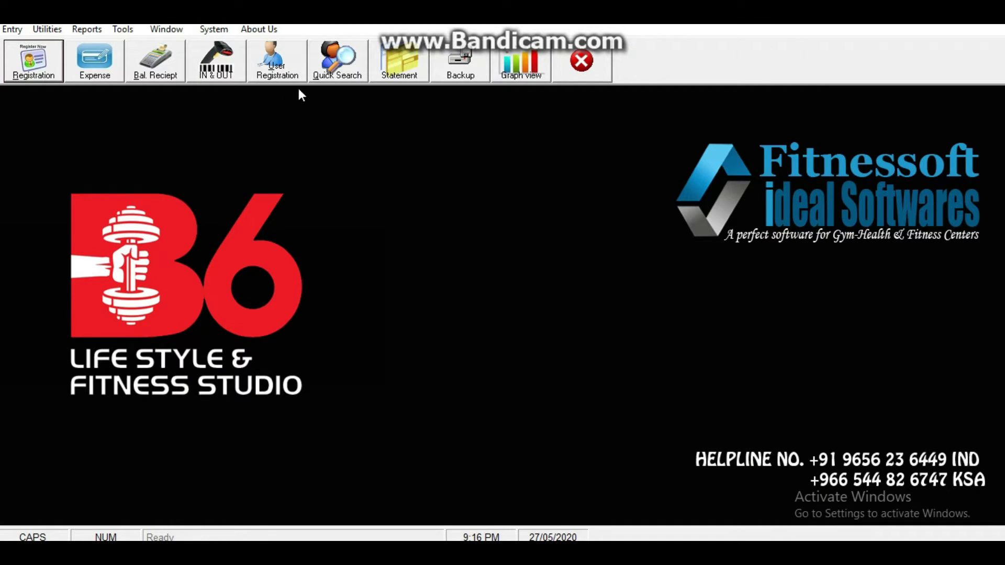
# Step: Check the member out at 09:16 PM, 12 minutes after the 09:04 check-in, and close Attendance
pyautogui.click(211, 72)
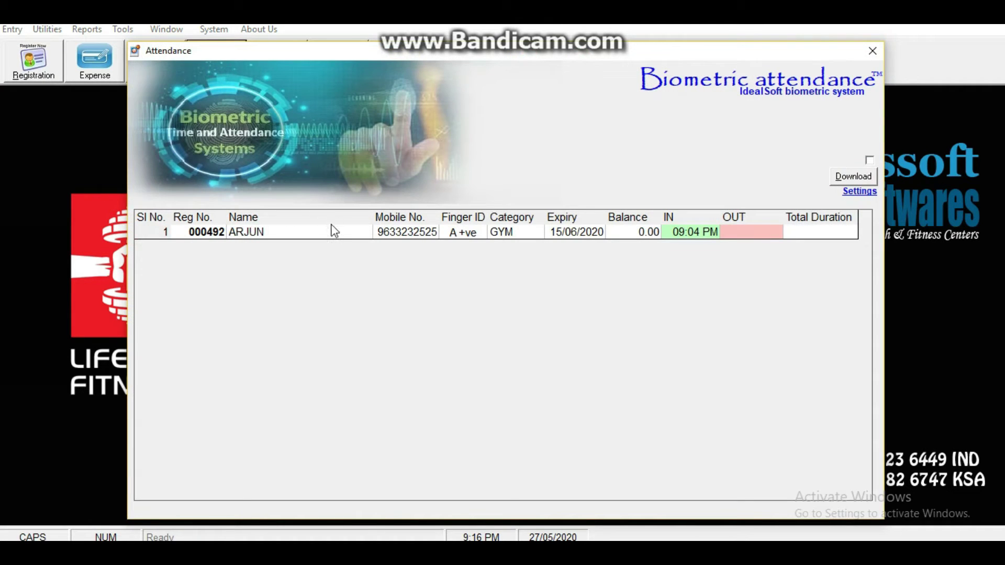
pyautogui.click(336, 237)
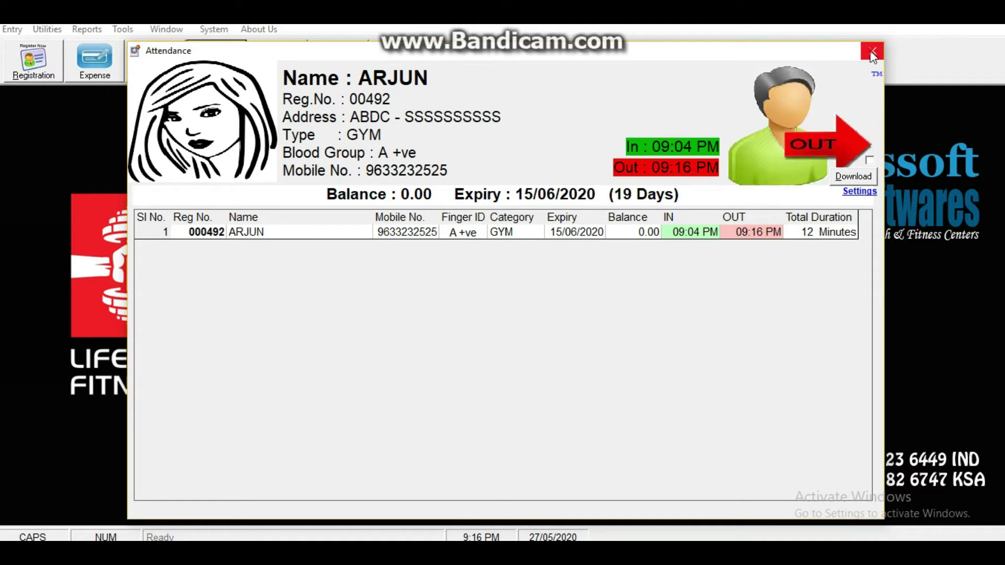
pyautogui.click(870, 50)
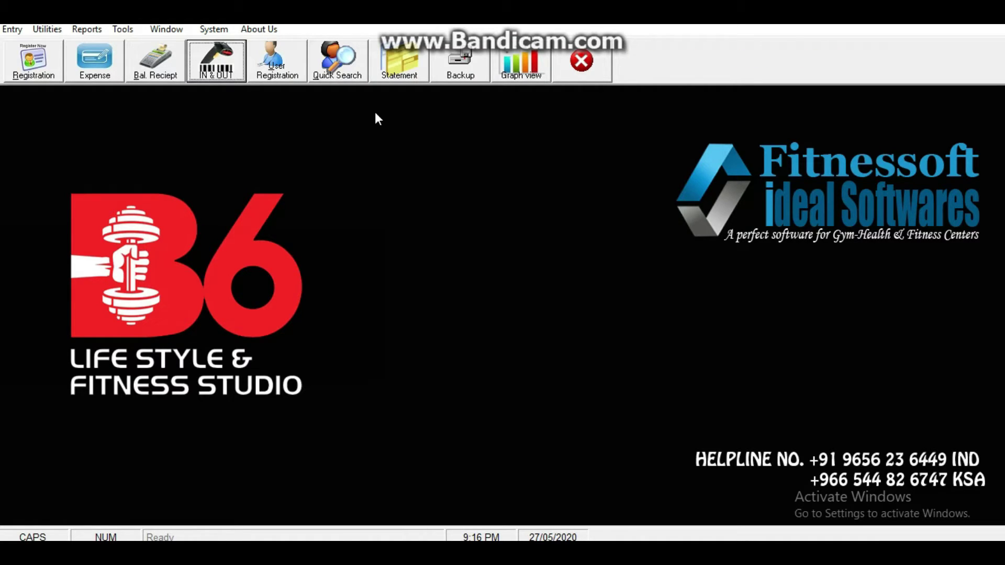
pyautogui.click(359, 77)
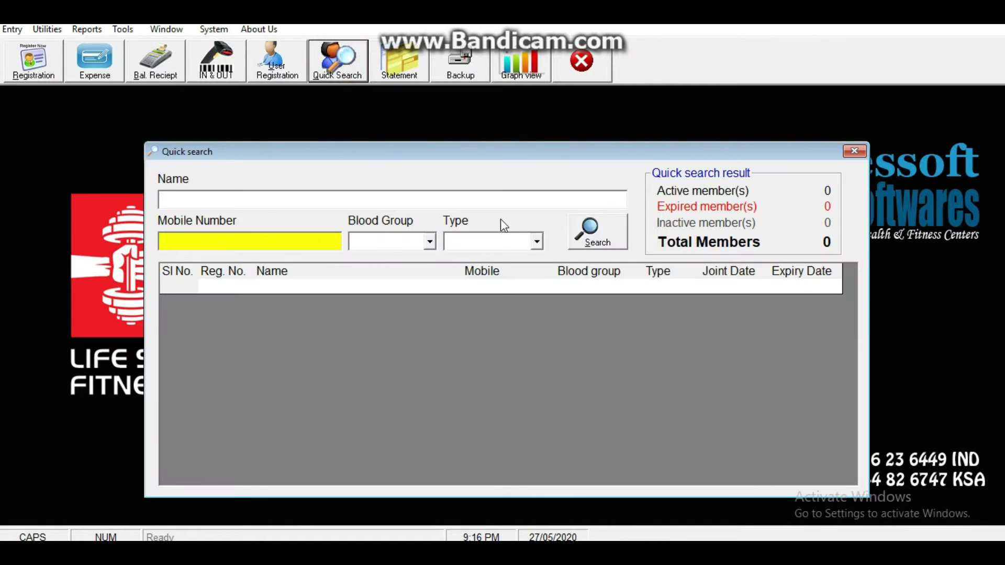
pyautogui.click(590, 222)
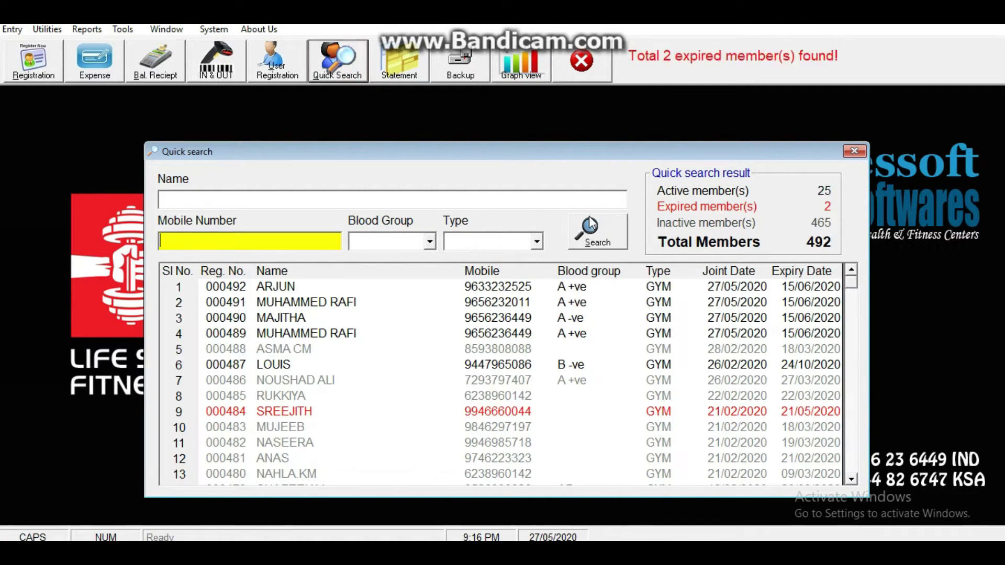
pyautogui.click(317, 238)
pyautogui.click(313, 205)
pyautogui.write('ARJU')
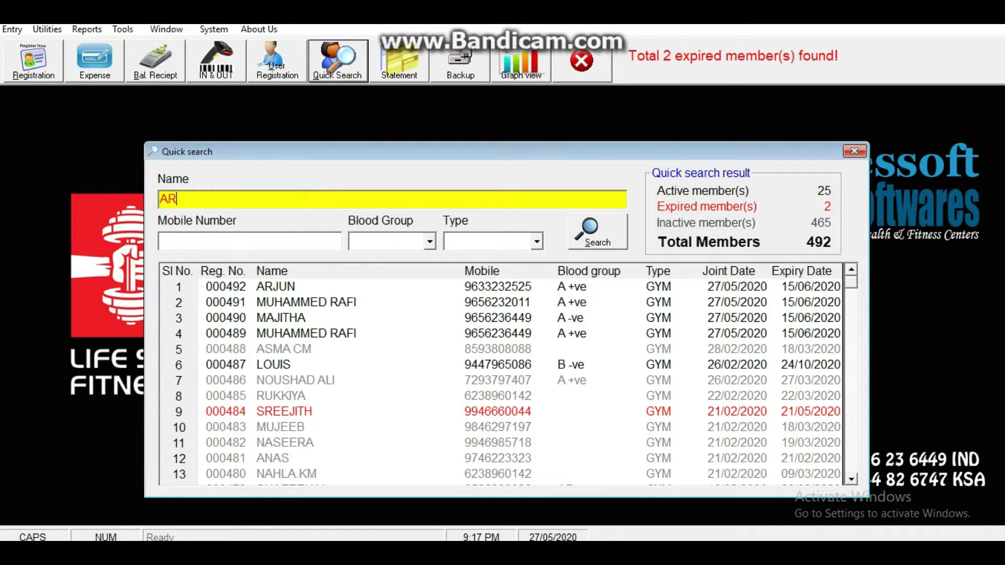
pyautogui.click(608, 238)
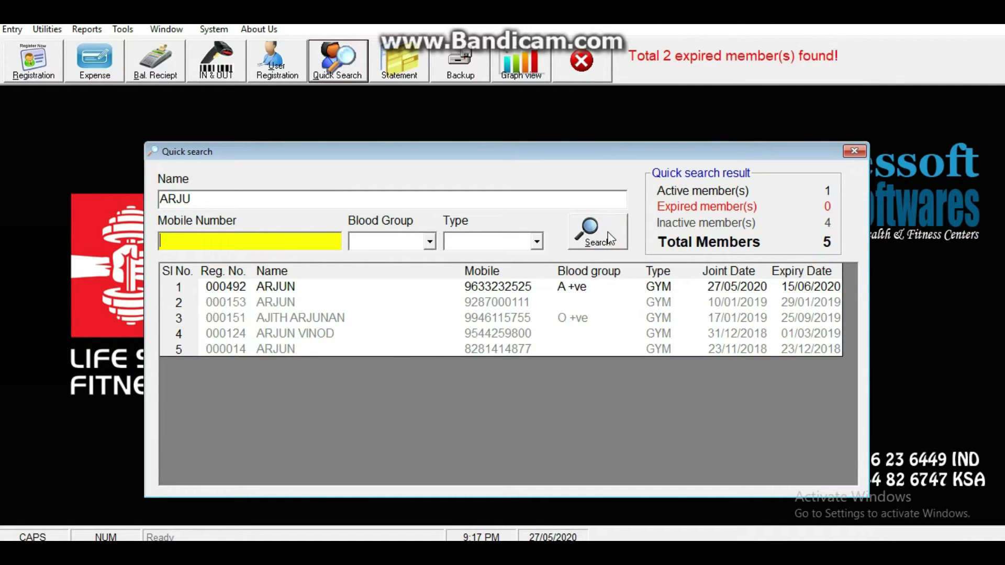
pyautogui.click(544, 197)
pyautogui.press('BackSpace')
pyautogui.press('BackSpace')
pyautogui.press('BackSpace')
pyautogui.press('BackSpace')
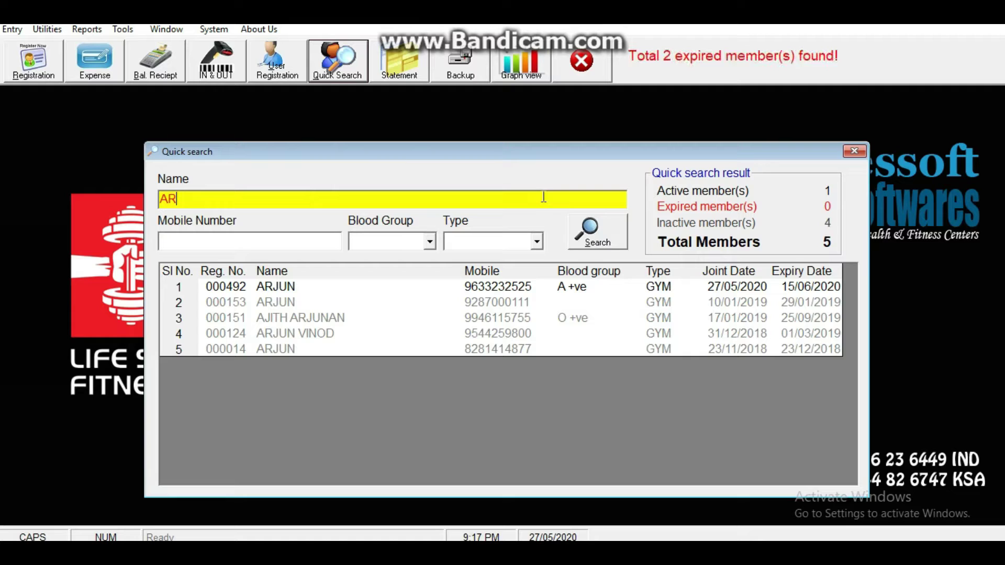
pyautogui.click(264, 249)
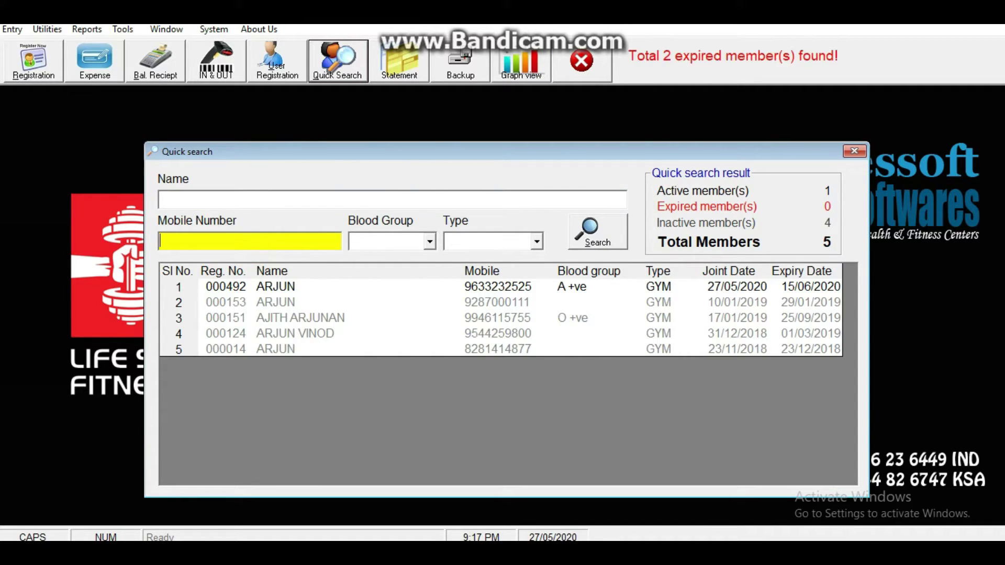
pyautogui.click(580, 244)
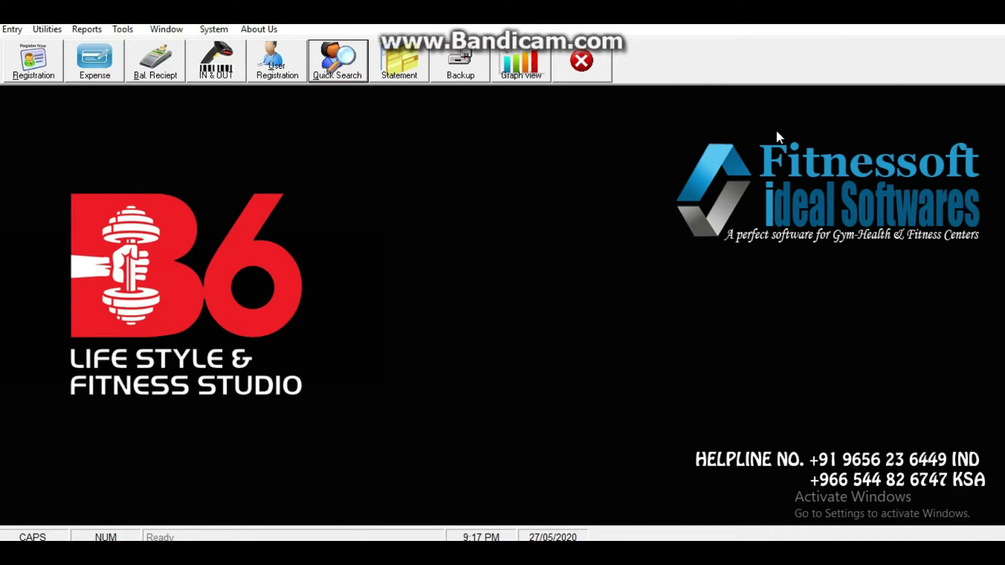
pyautogui.click(416, 59)
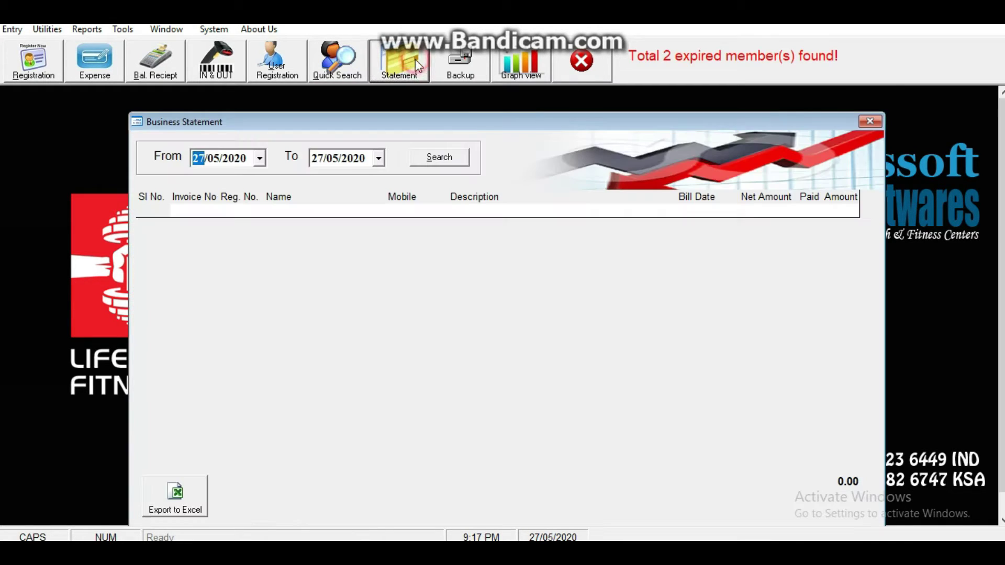
pyautogui.click(456, 155)
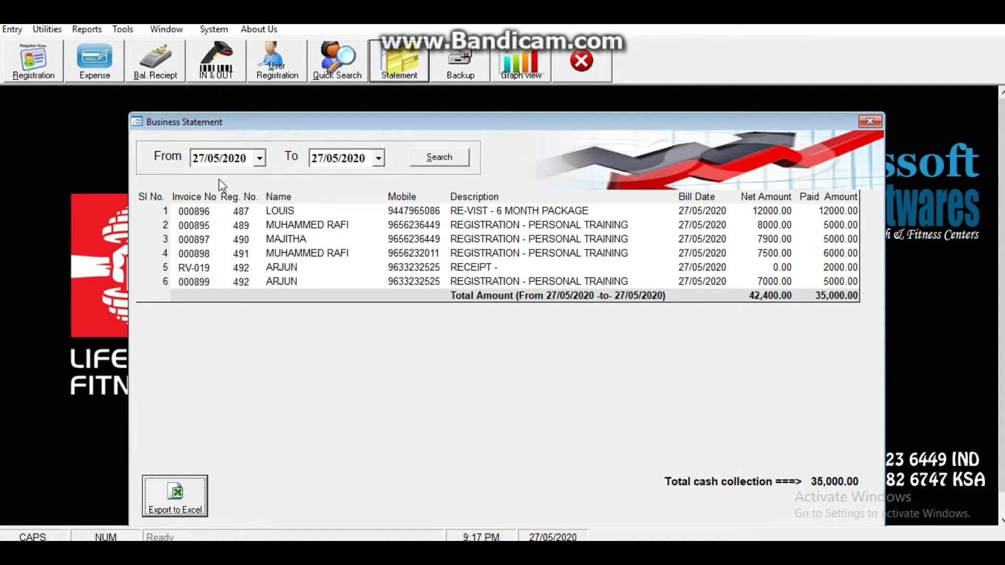
pyautogui.click(229, 164)
pyautogui.press('Down')
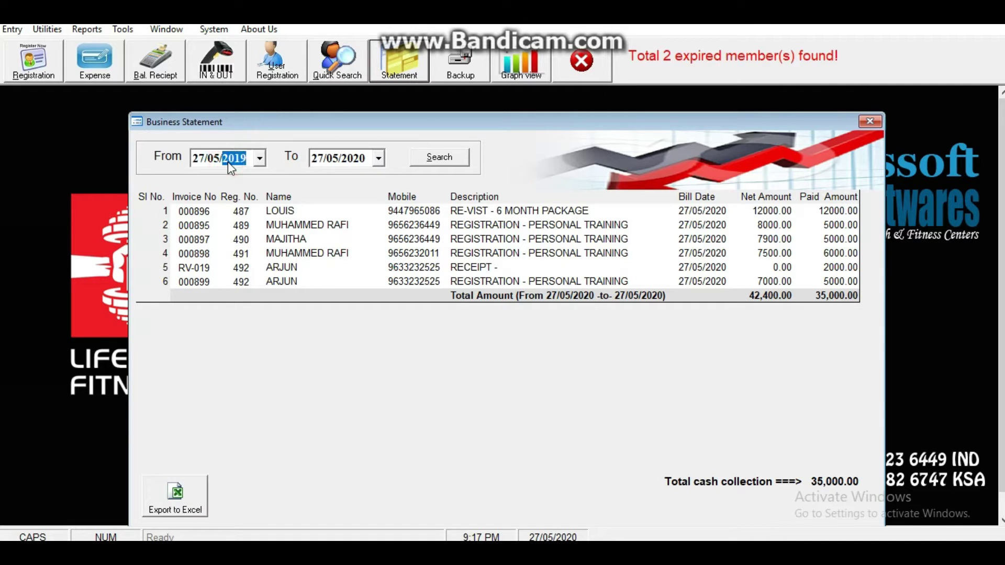
pyautogui.click(425, 157)
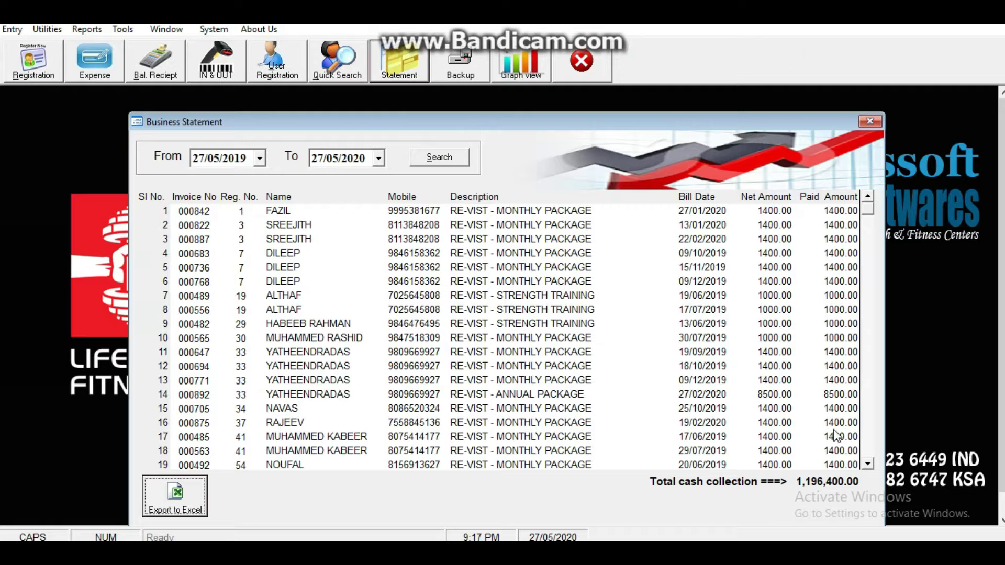
pyautogui.click(868, 464)
pyautogui.click(868, 464)
pyautogui.click(868, 464)
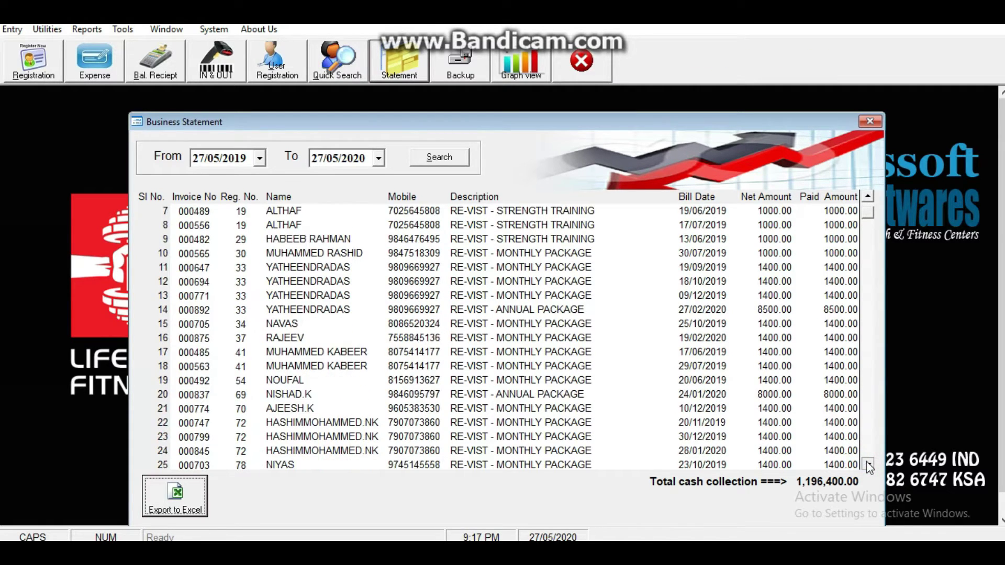
pyautogui.scroll(-5, 869, 465)
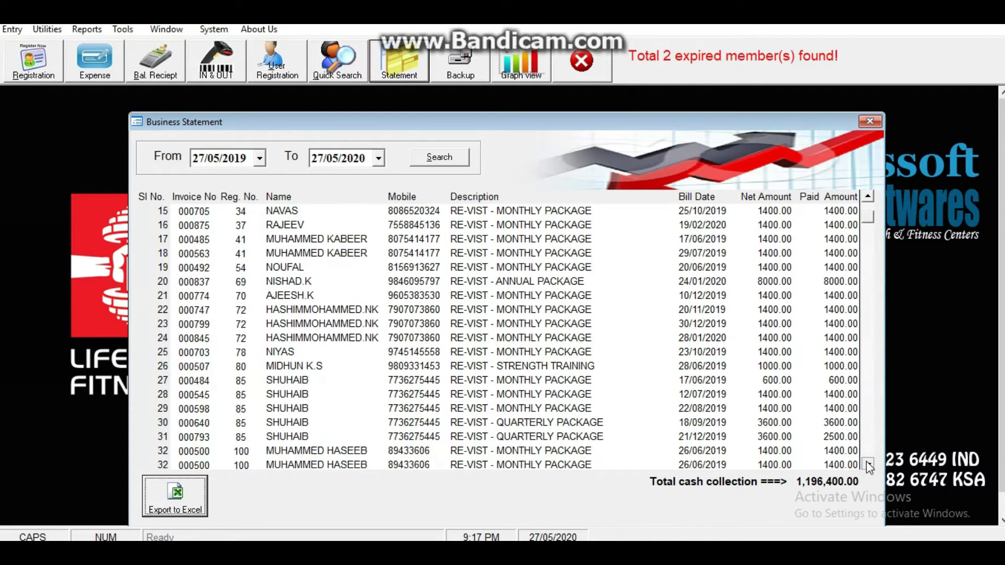
pyautogui.click(869, 122)
pyautogui.click(506, 76)
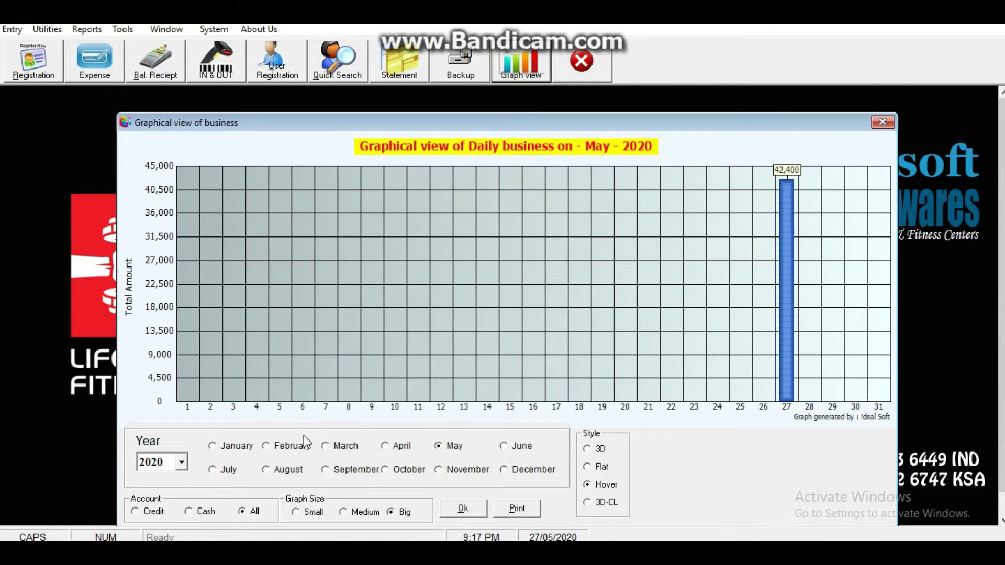
pyautogui.click(298, 447)
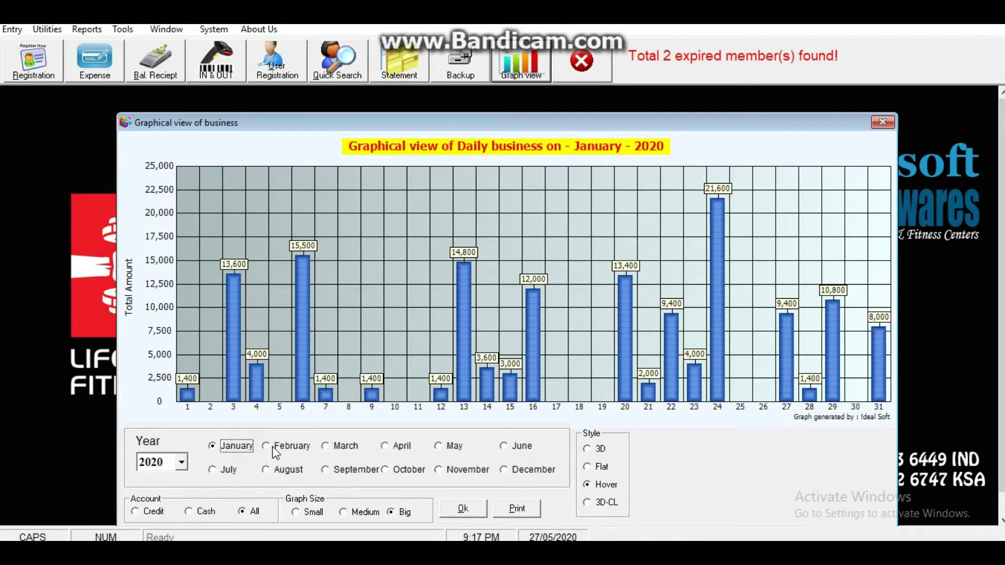
pyautogui.click(335, 449)
pyautogui.click(291, 446)
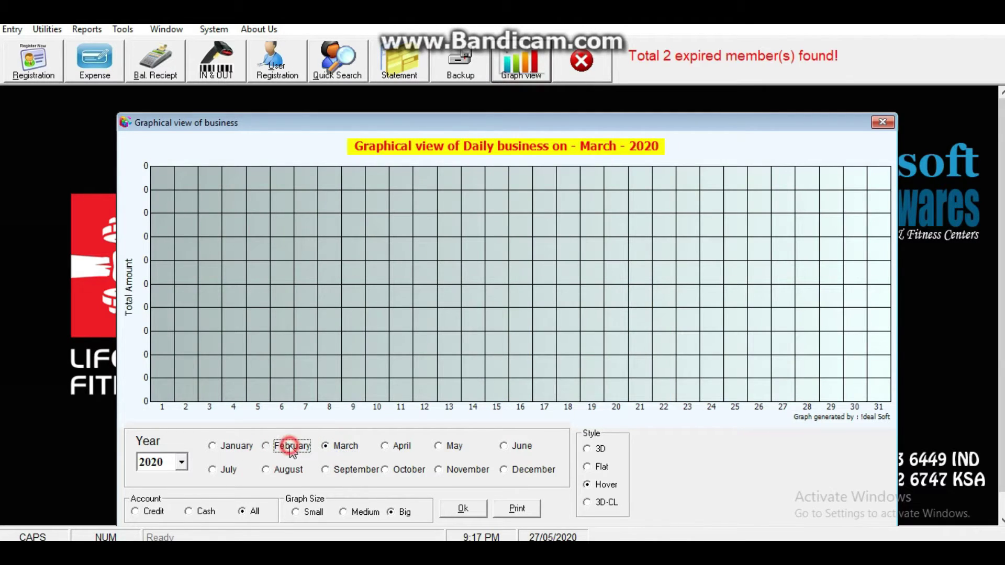
pyautogui.click(230, 446)
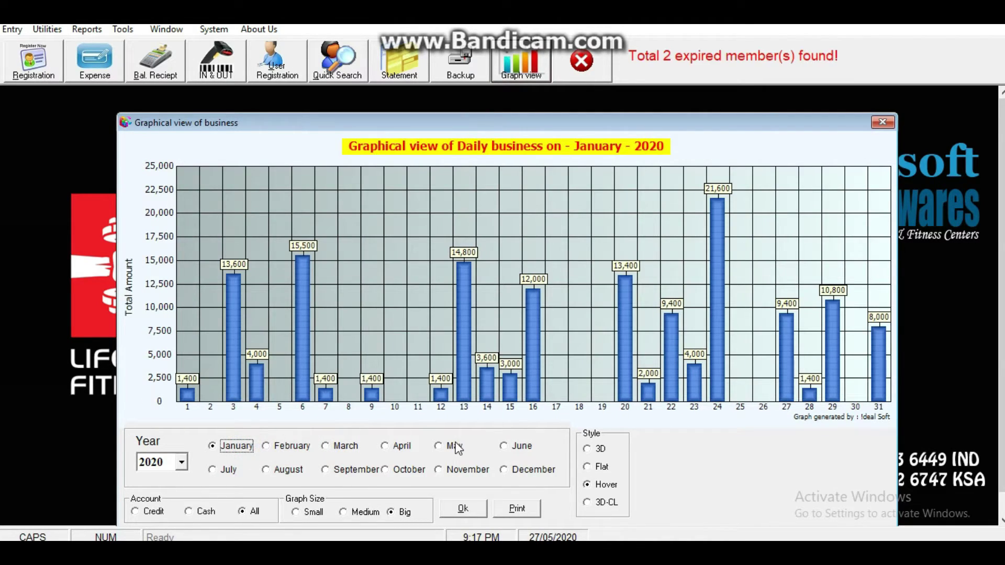
pyautogui.click(883, 120)
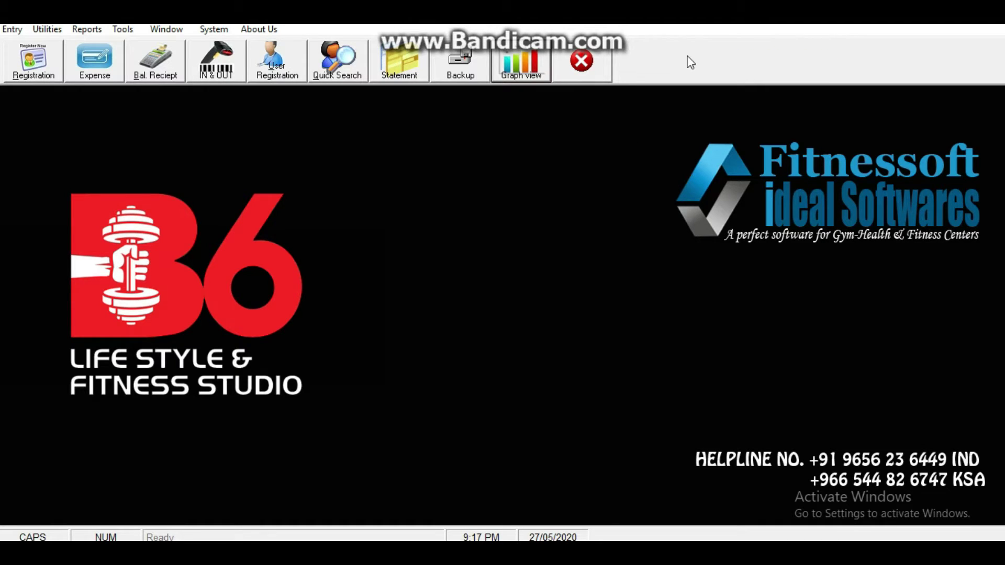
pyautogui.click(702, 62)
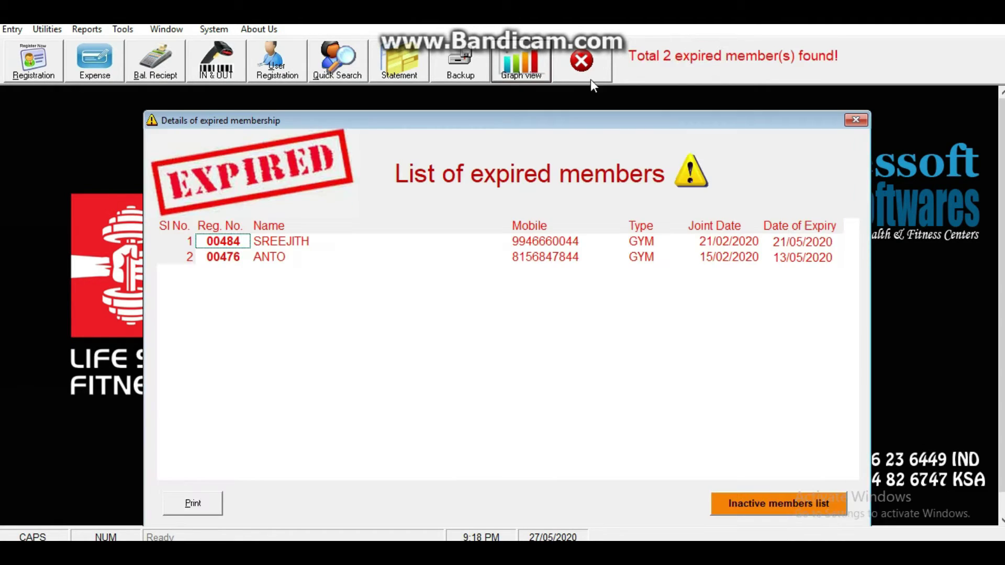
pyautogui.doubleClick(302, 240)
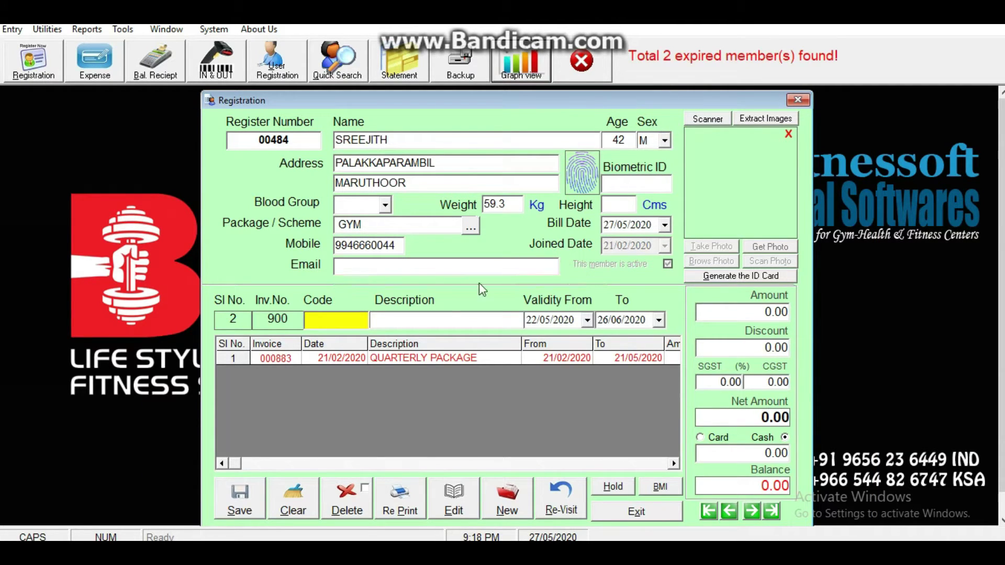
pyautogui.click(444, 318)
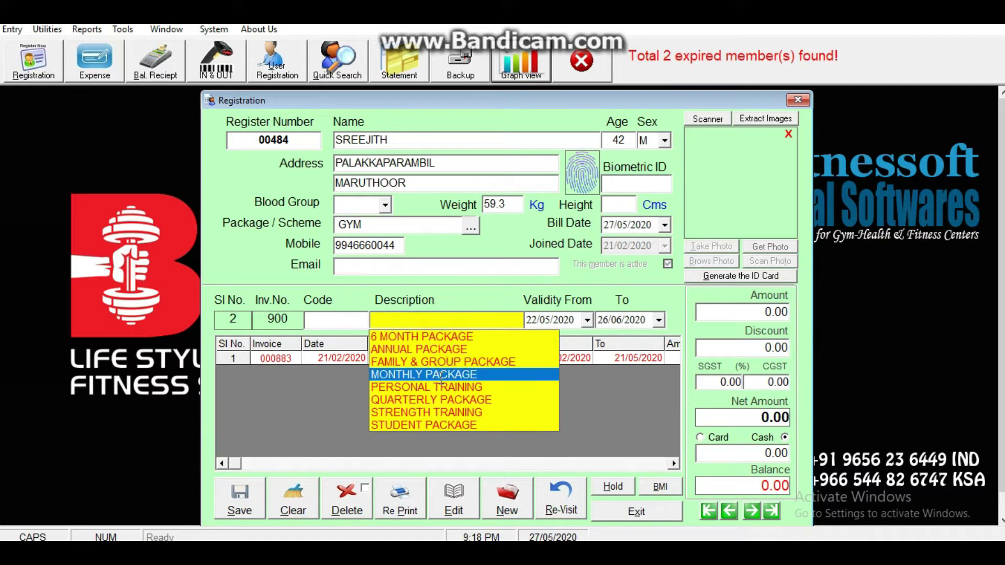
pyautogui.click(798, 100)
pyautogui.click(798, 99)
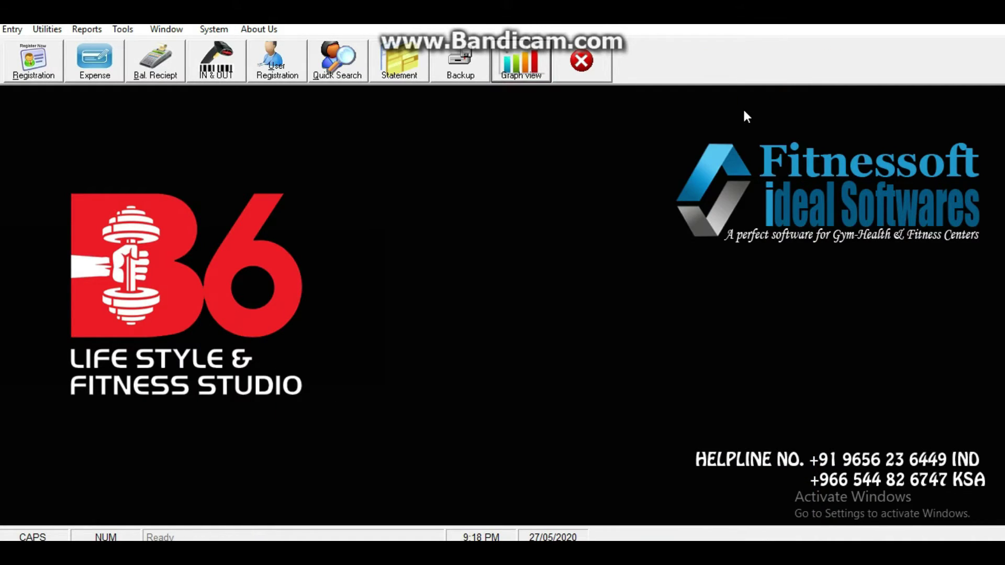
pyautogui.rightClick(607, 148)
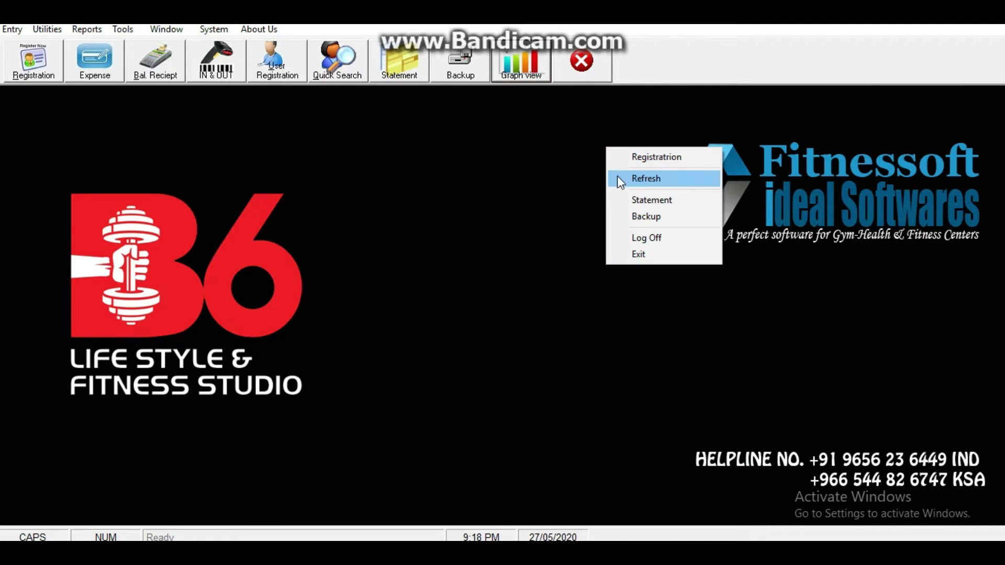
pyautogui.click(617, 176)
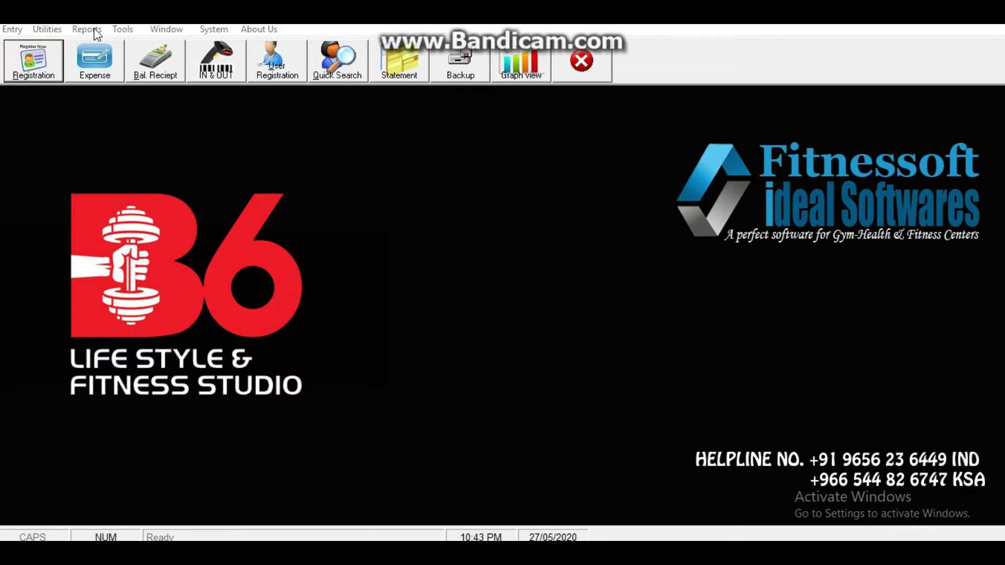
pyautogui.click(47, 29)
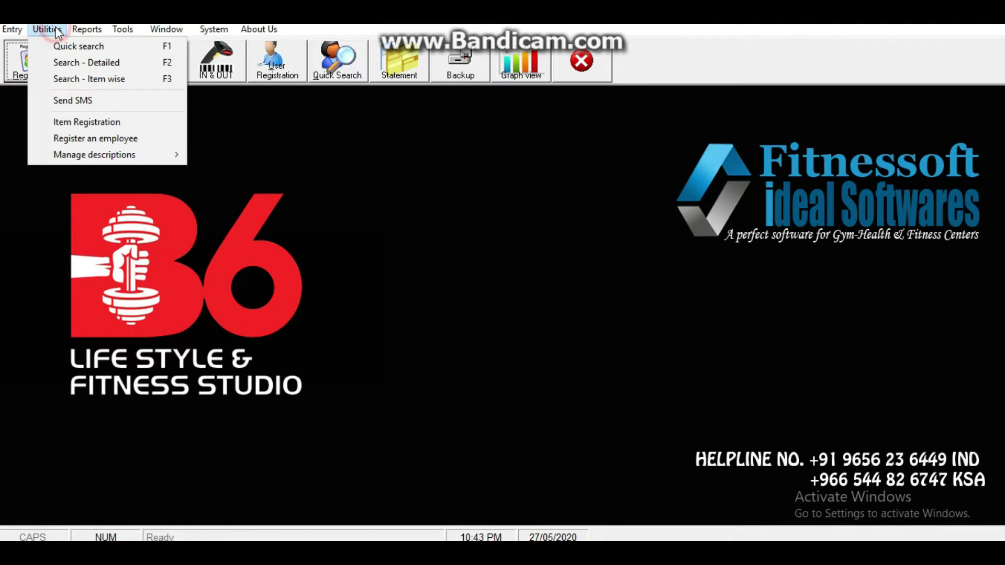
pyautogui.click(70, 73)
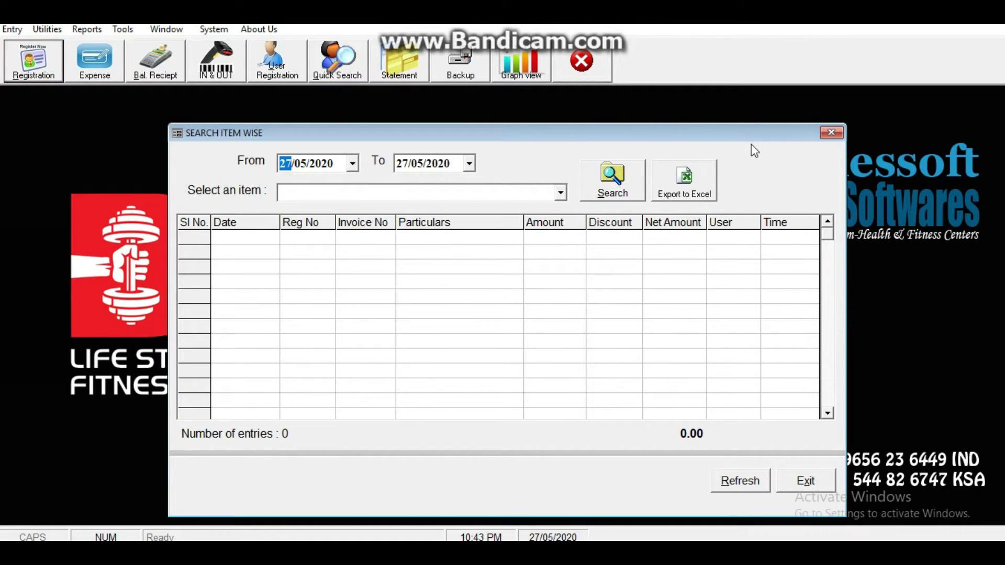
pyautogui.click(561, 193)
pyautogui.click(562, 193)
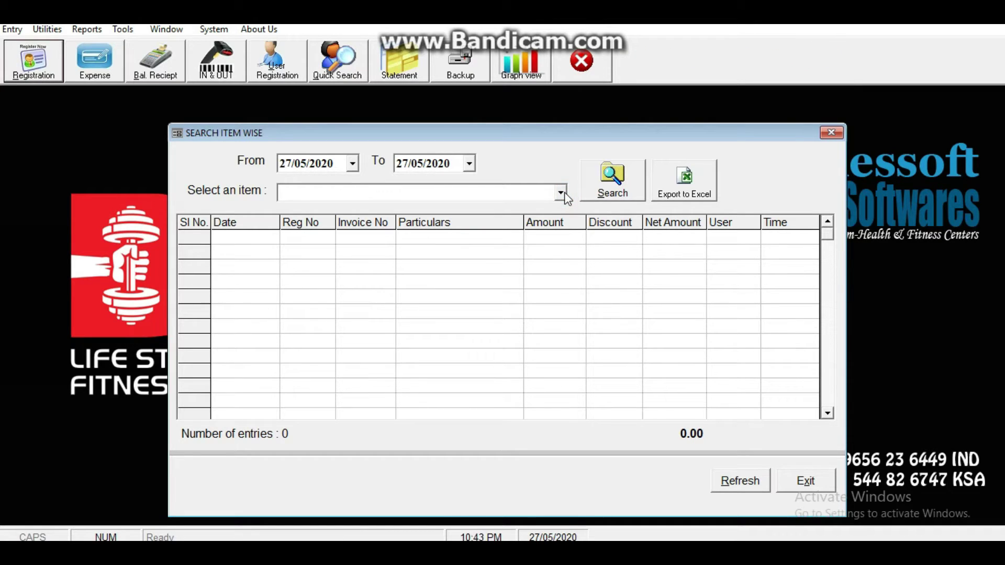
pyautogui.click(833, 138)
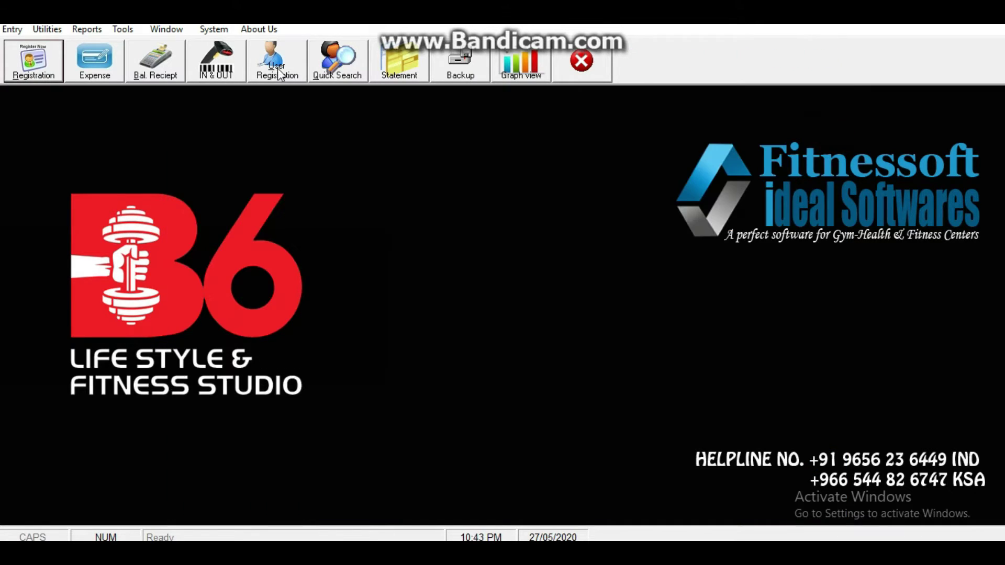
pyautogui.click(51, 33)
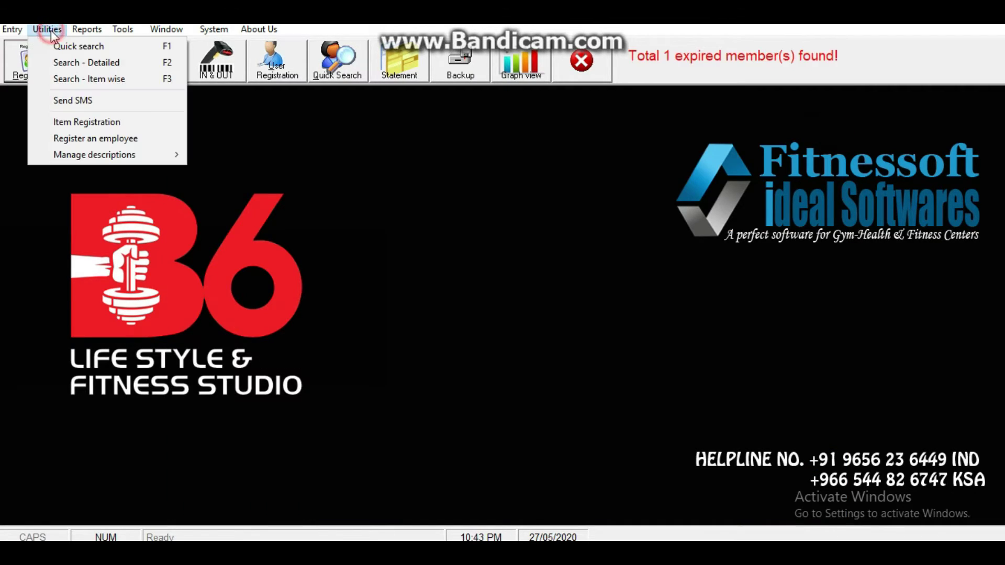
pyautogui.click(67, 101)
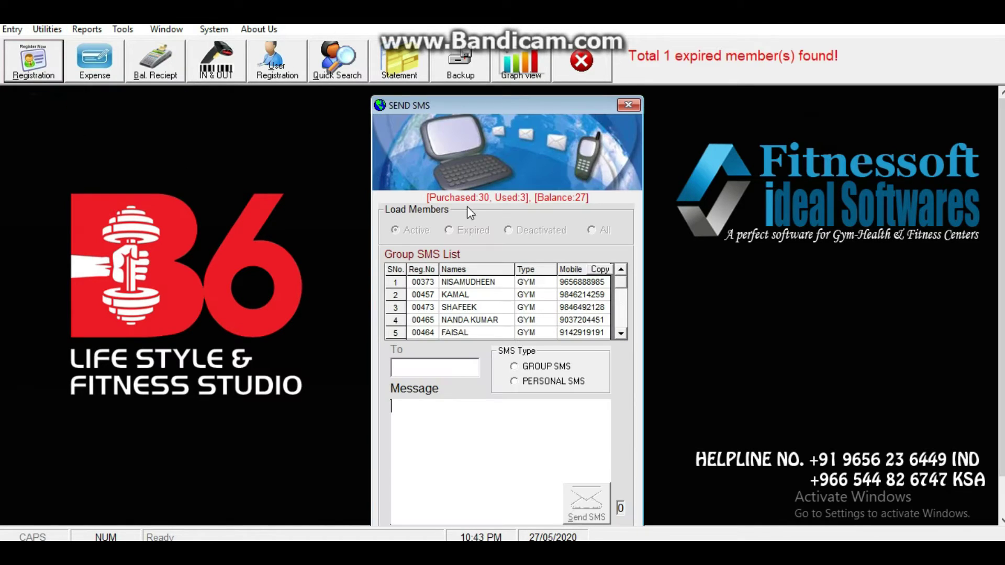
pyautogui.click(514, 368)
pyautogui.click(515, 382)
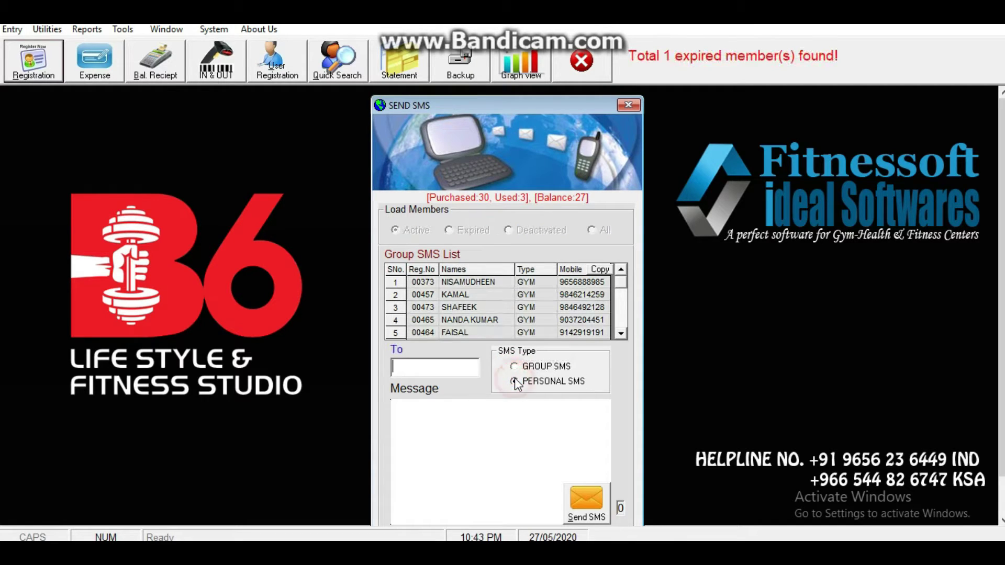
pyautogui.click(514, 367)
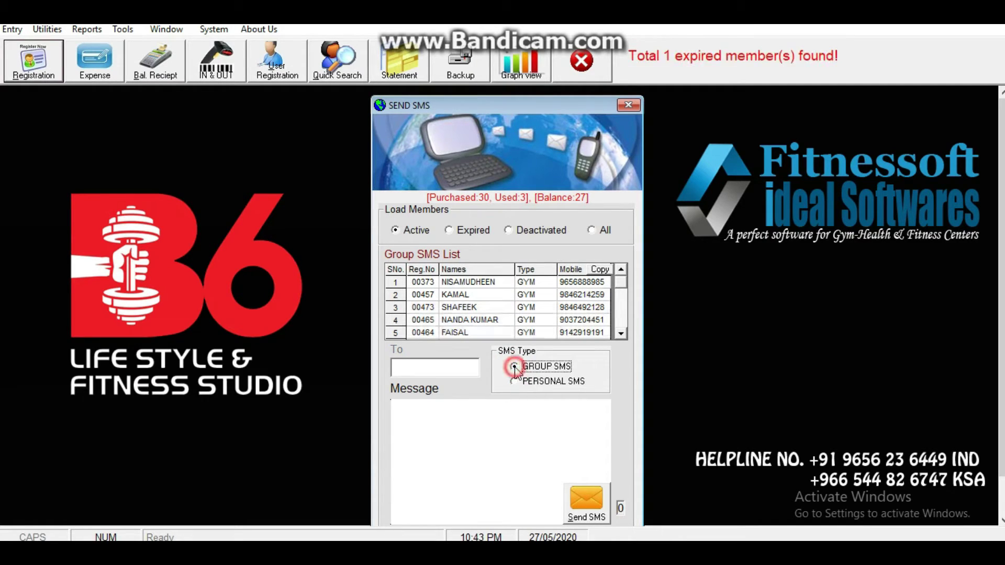
pyautogui.click(450, 230)
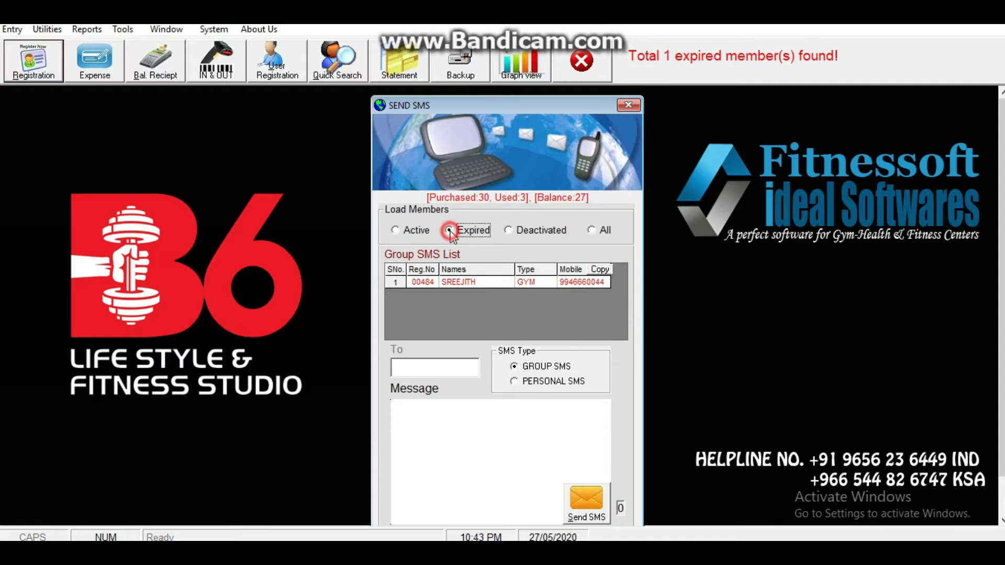
pyautogui.click(508, 230)
pyautogui.click(593, 230)
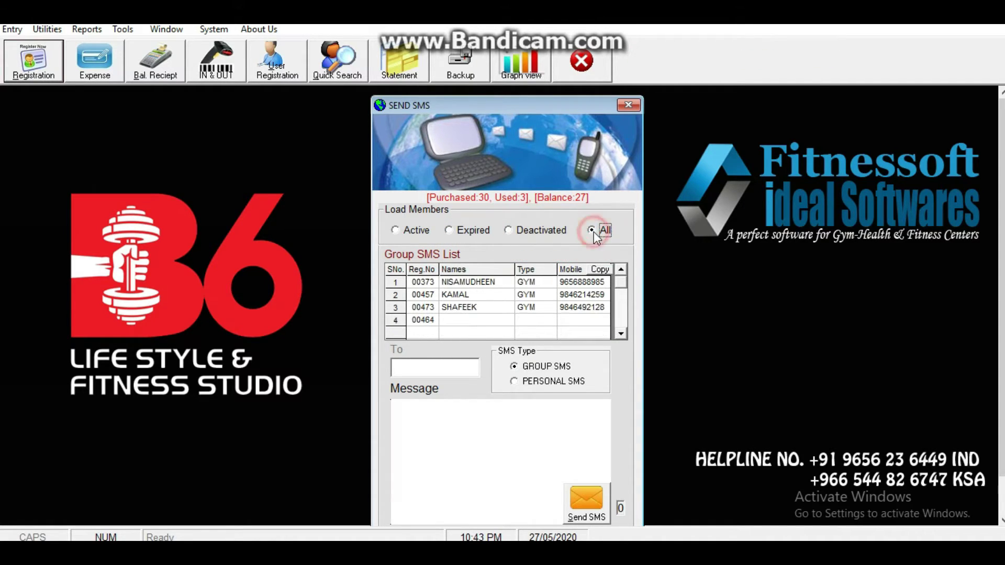
pyautogui.click(408, 231)
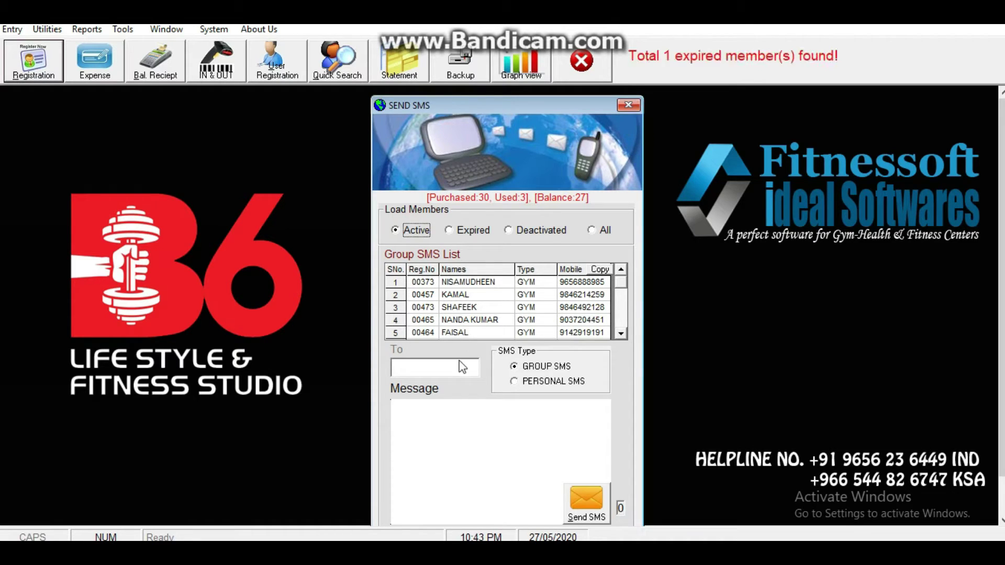
pyautogui.click(516, 382)
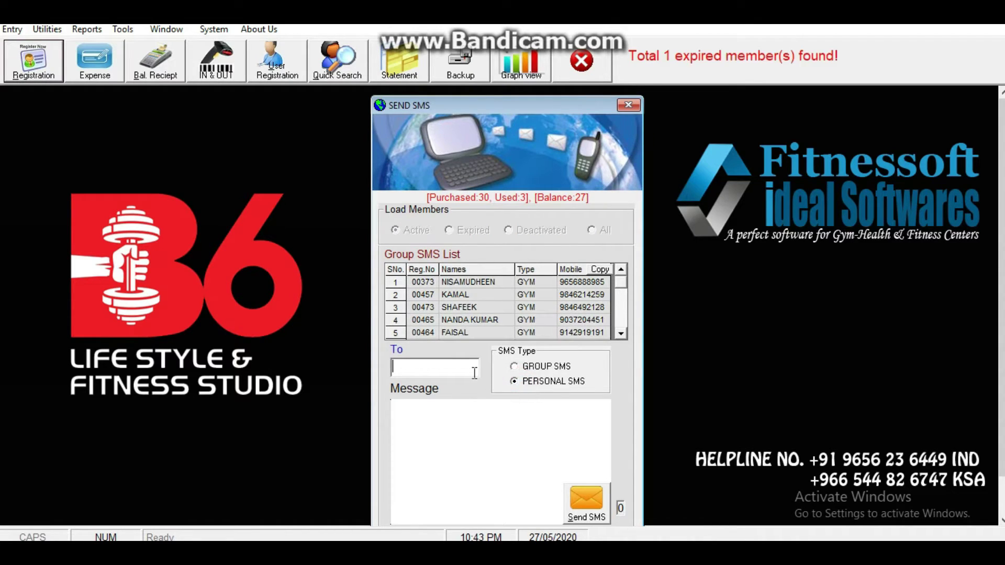
pyautogui.click(514, 367)
pyautogui.click(433, 464)
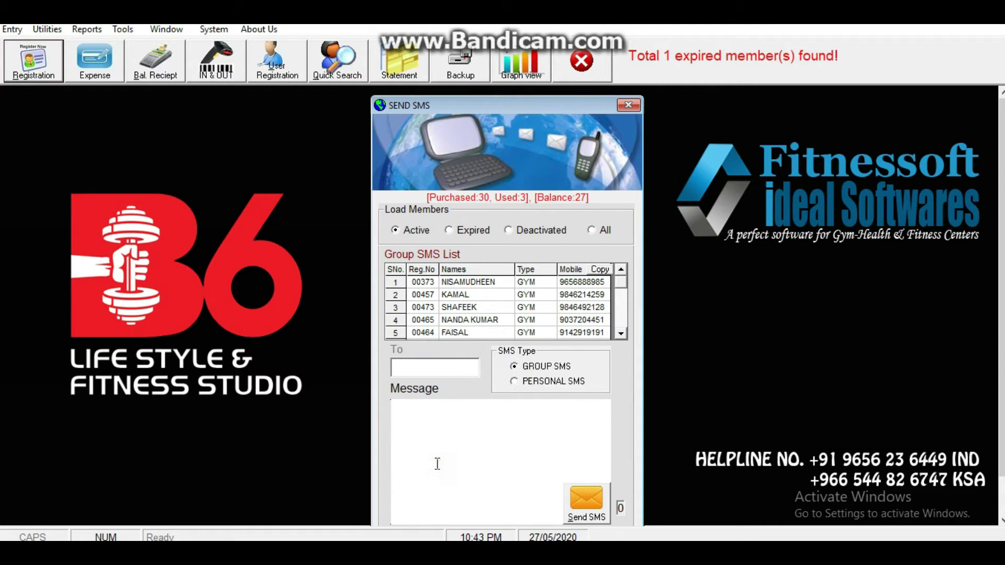
pyautogui.click(633, 105)
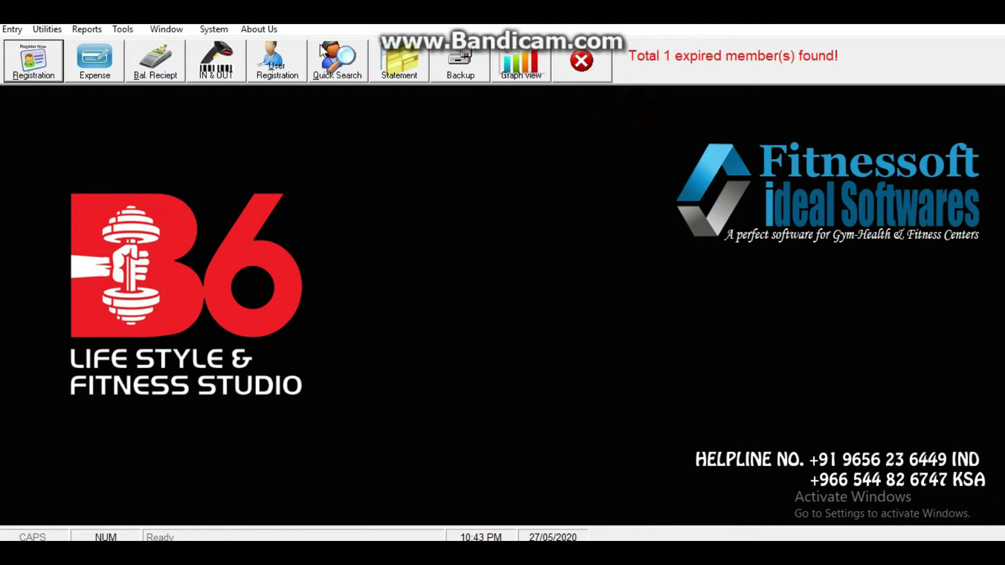
# Step: View the Items and Codes package list from Utilities, close it, and bring up the Reports list
pyautogui.click(47, 28)
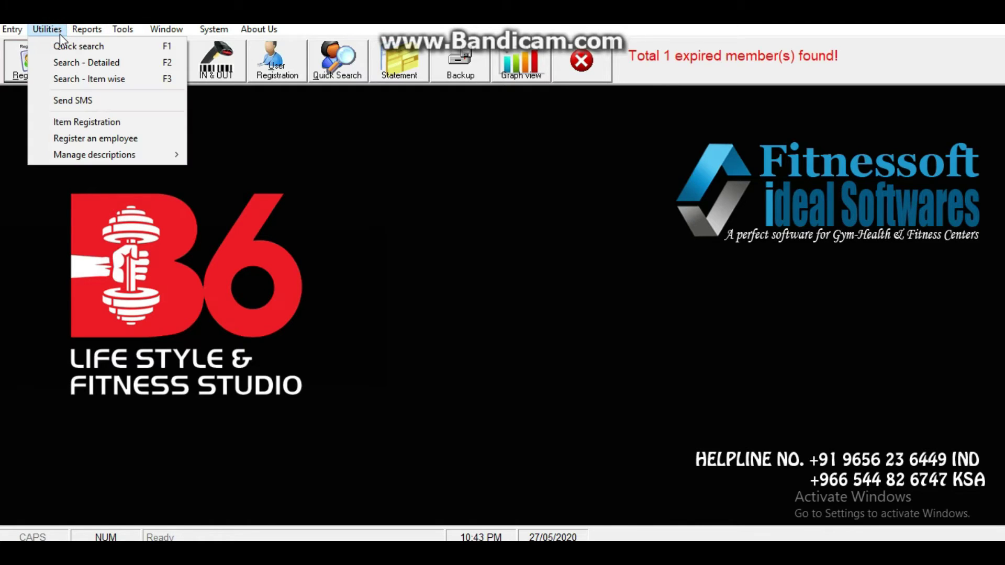
pyautogui.click(78, 123)
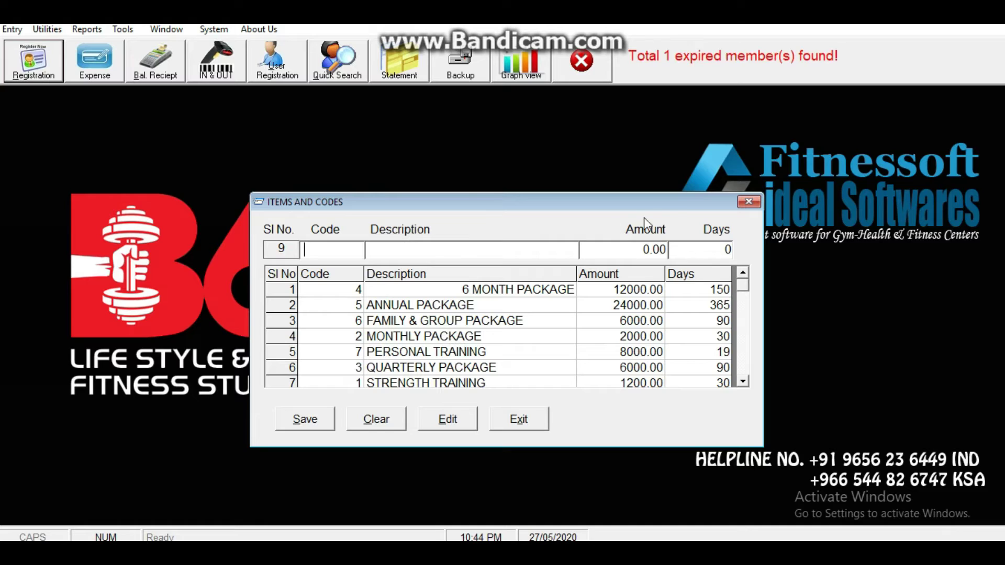
pyautogui.click(745, 202)
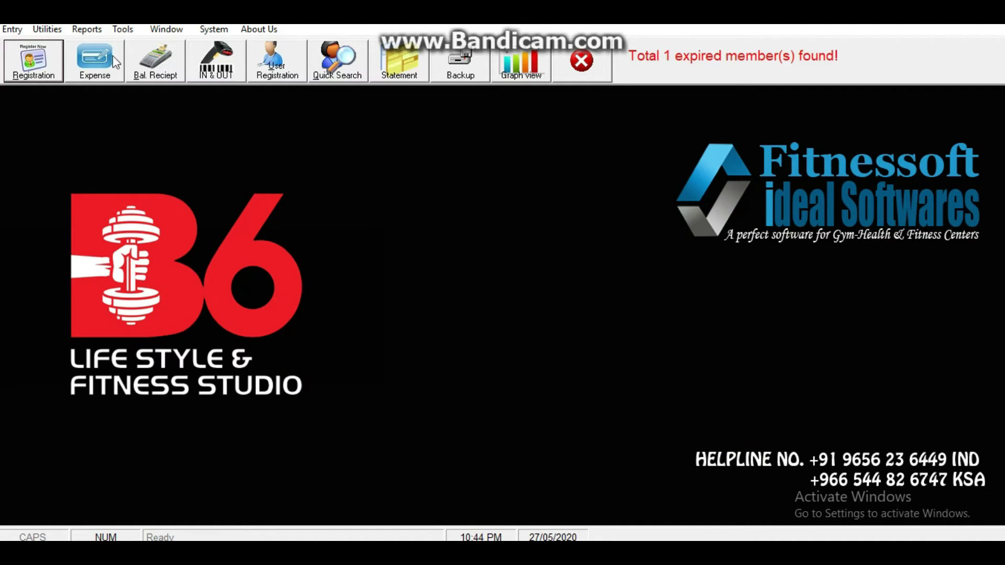
pyautogui.click(58, 31)
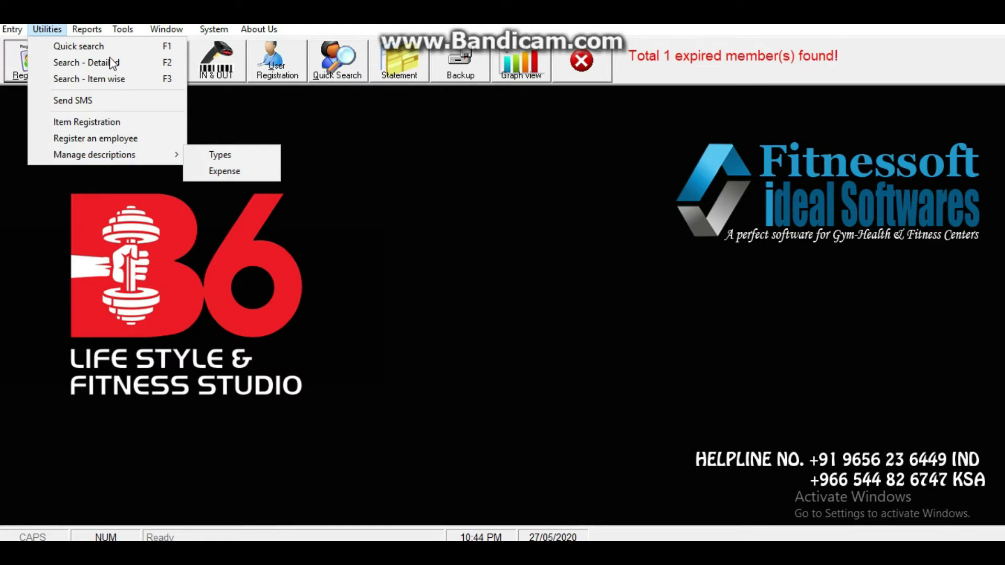
pyautogui.moveTo(89, 30)
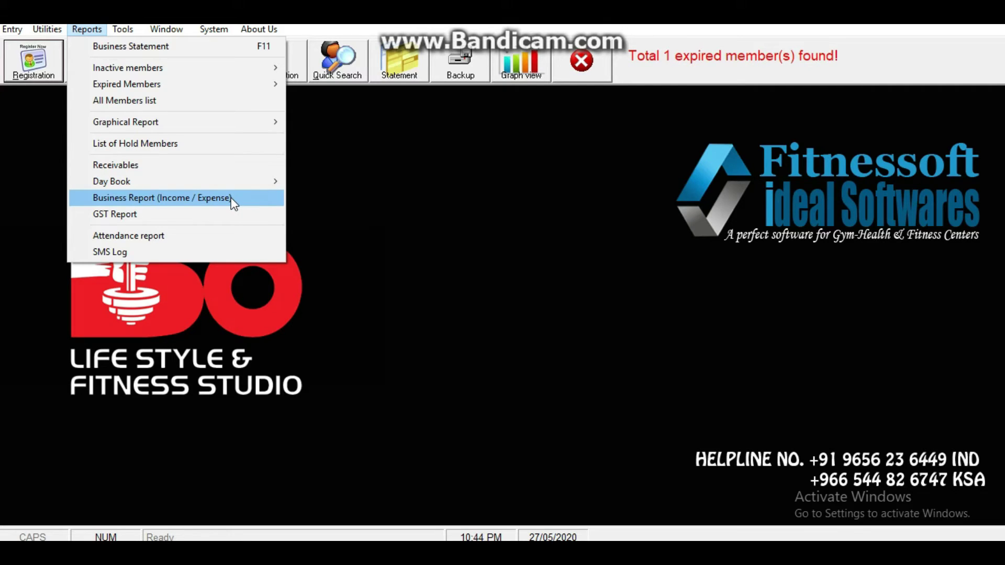
pyautogui.click(233, 202)
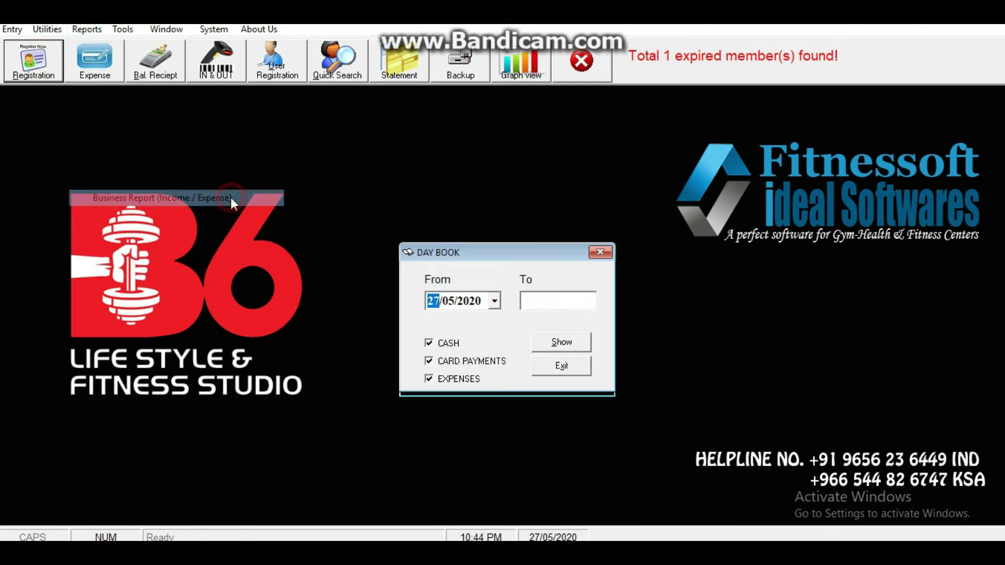
pyautogui.click(541, 346)
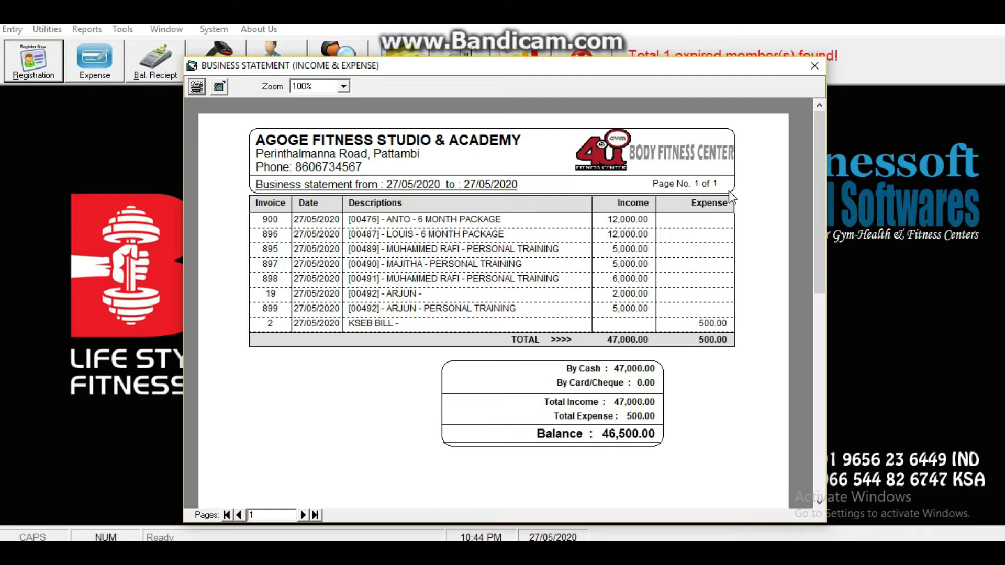
pyautogui.click(814, 66)
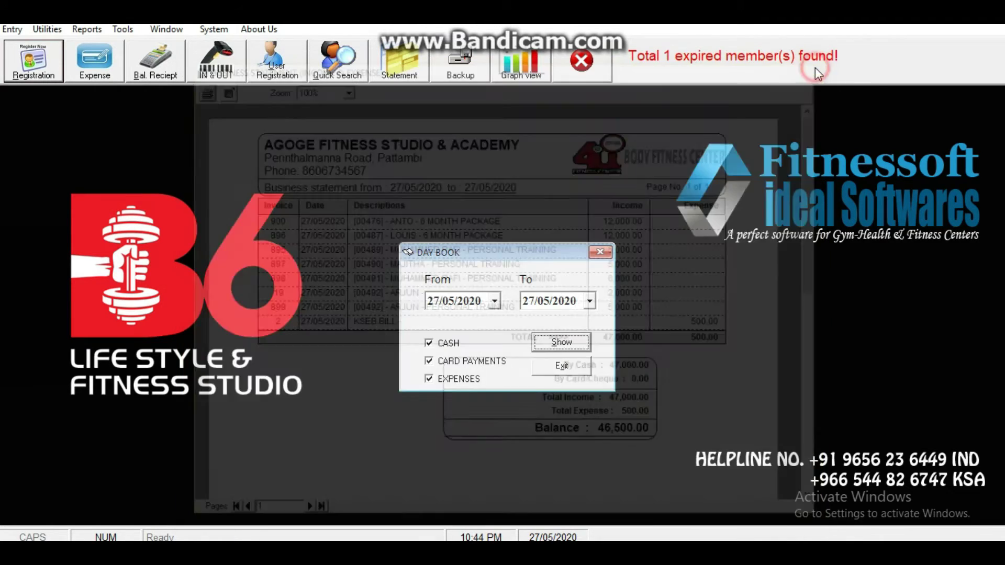
pyautogui.click(600, 252)
pyautogui.click(86, 30)
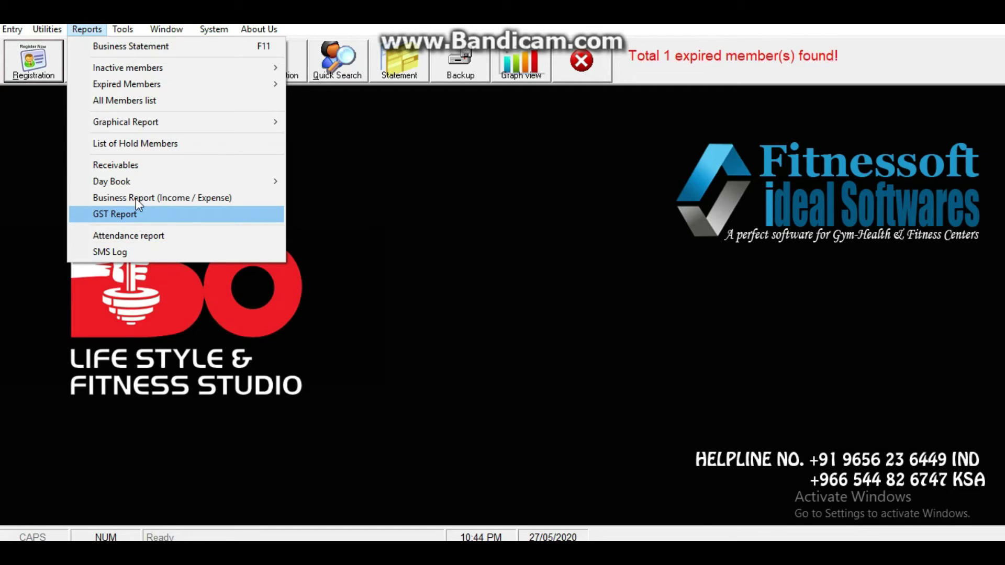
# Step: Open the empty Enquiry form for 27/04/2020 to 27/05/2020 from Entry, then close it
pyautogui.moveTo(127, 124)
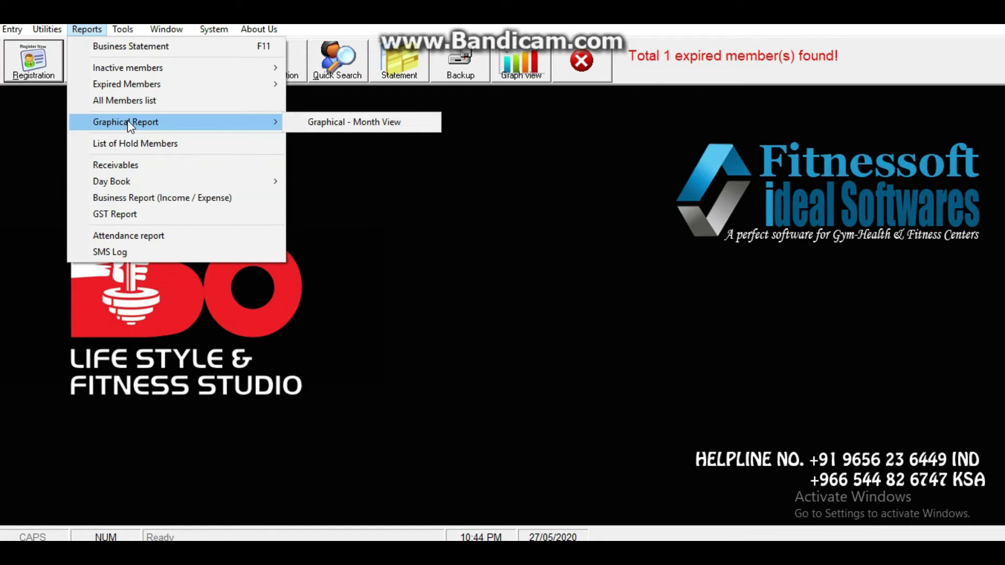
pyautogui.click(12, 29)
pyautogui.click(29, 127)
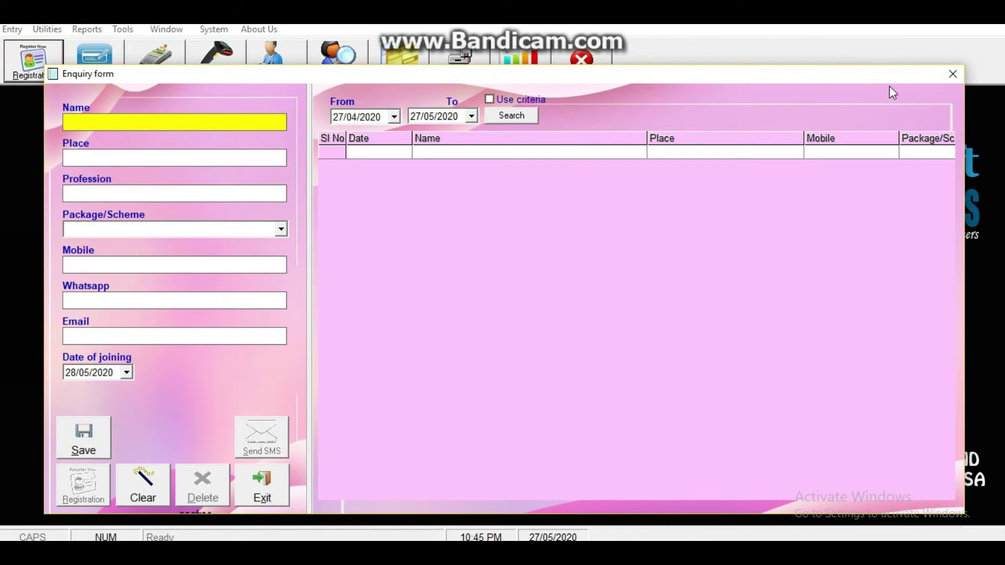
pyautogui.click(951, 78)
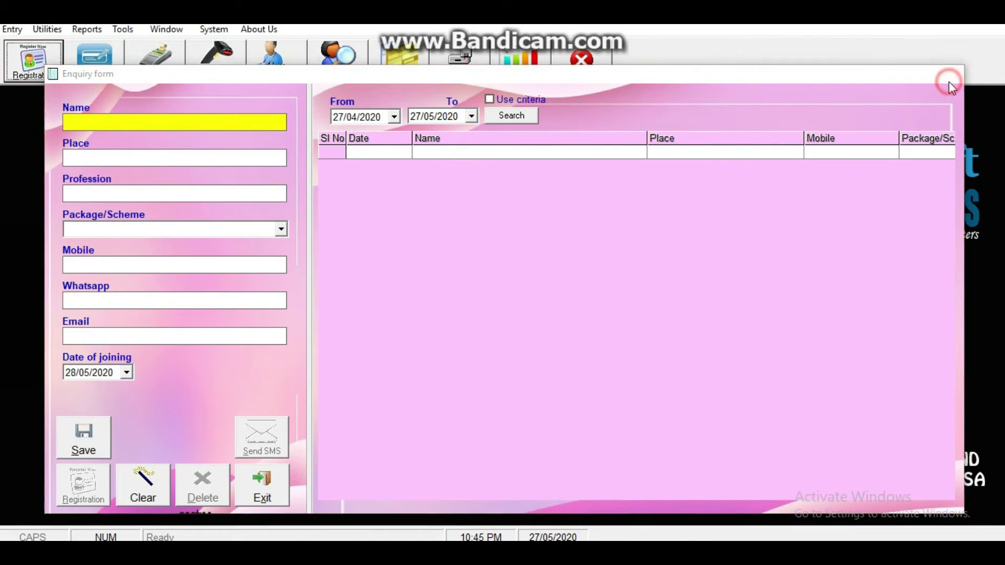
pyautogui.click(47, 30)
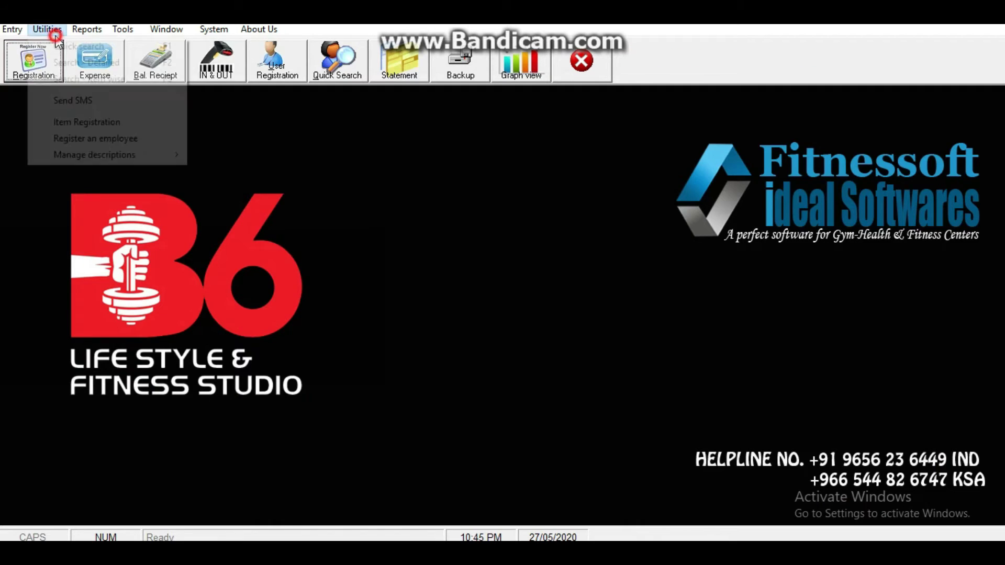
# Step: Open the expired-membership details from the red 'Total 1 expired member(s) found!' banner, listing two GYM members expired in May 2020
pyautogui.moveTo(122, 29)
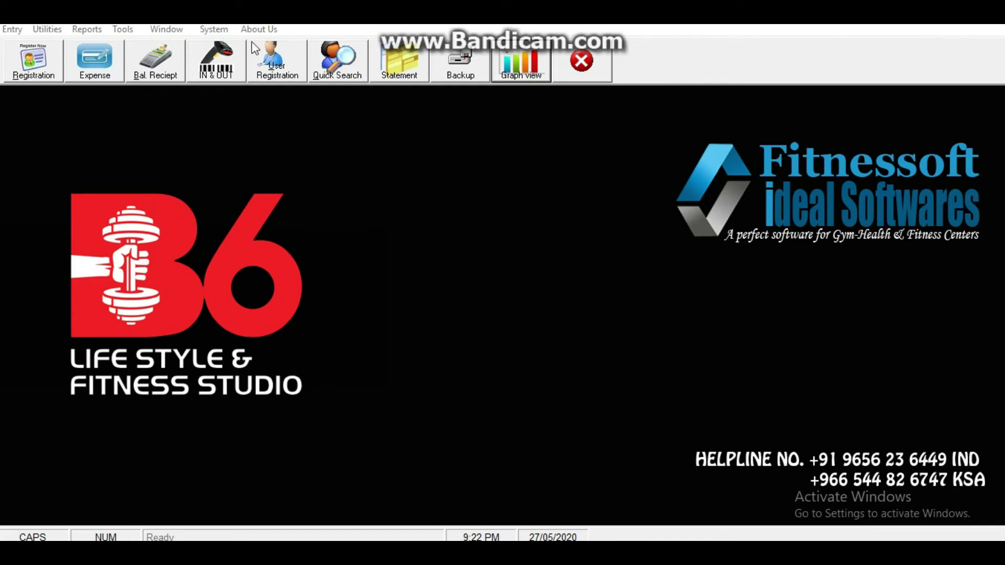
pyautogui.click(672, 58)
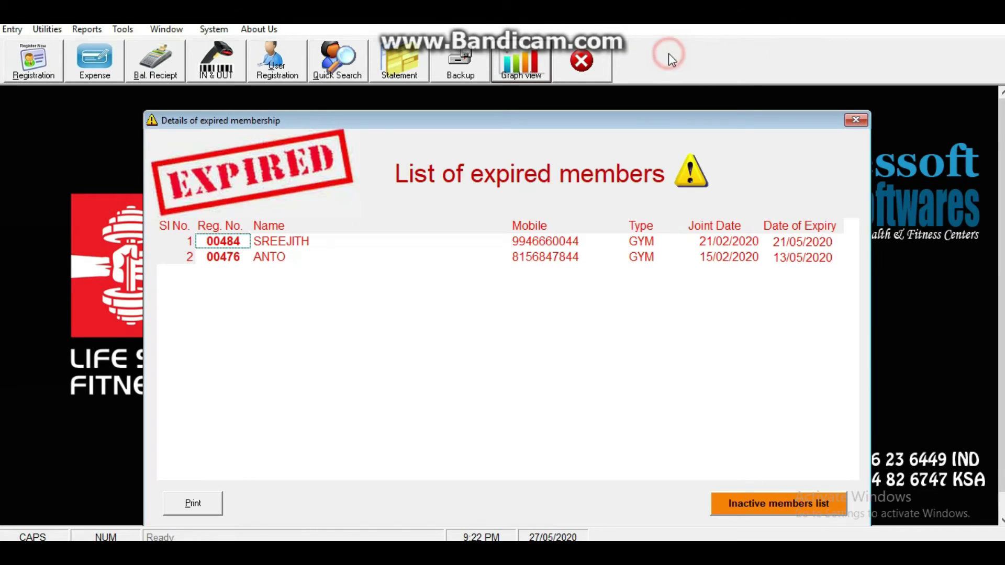
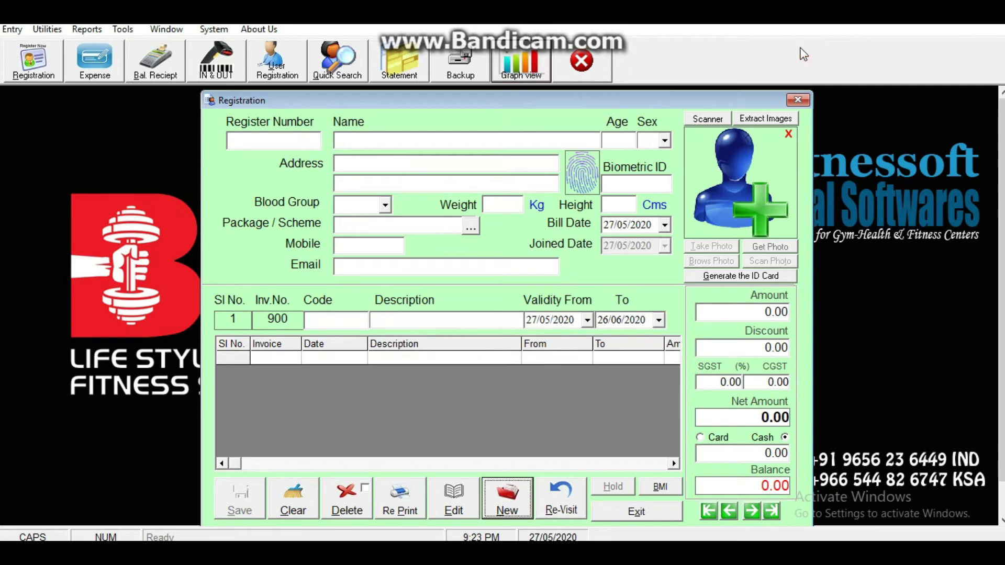
# Step: Close the registration form and review the single expired member in the expired-members list
pyautogui.click(796, 100)
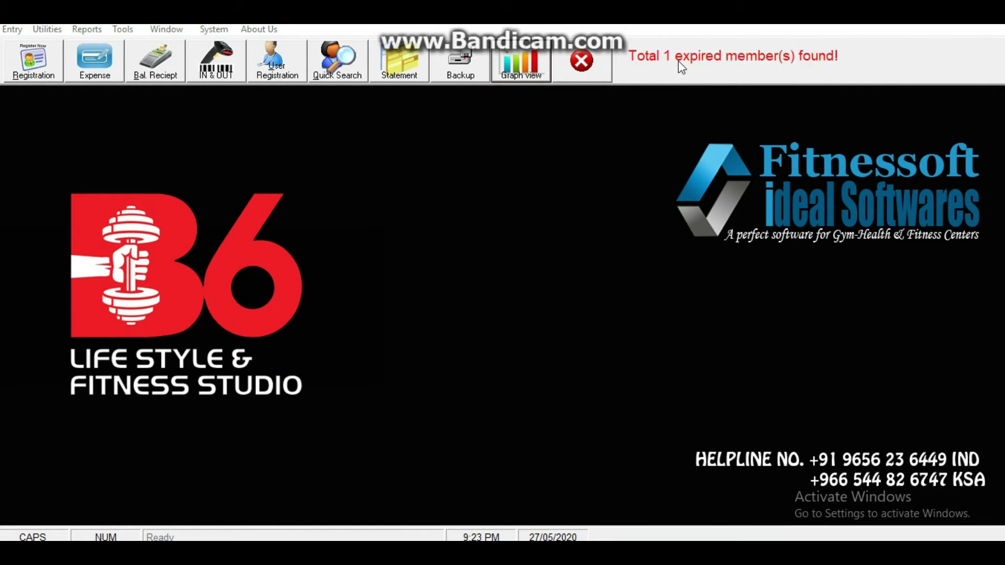
pyautogui.click(678, 61)
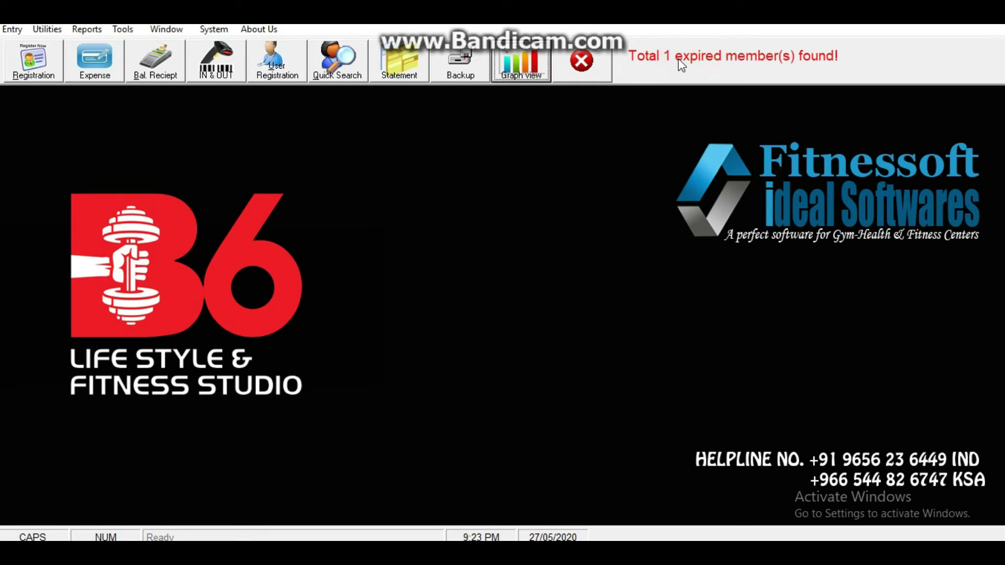
pyautogui.click(677, 56)
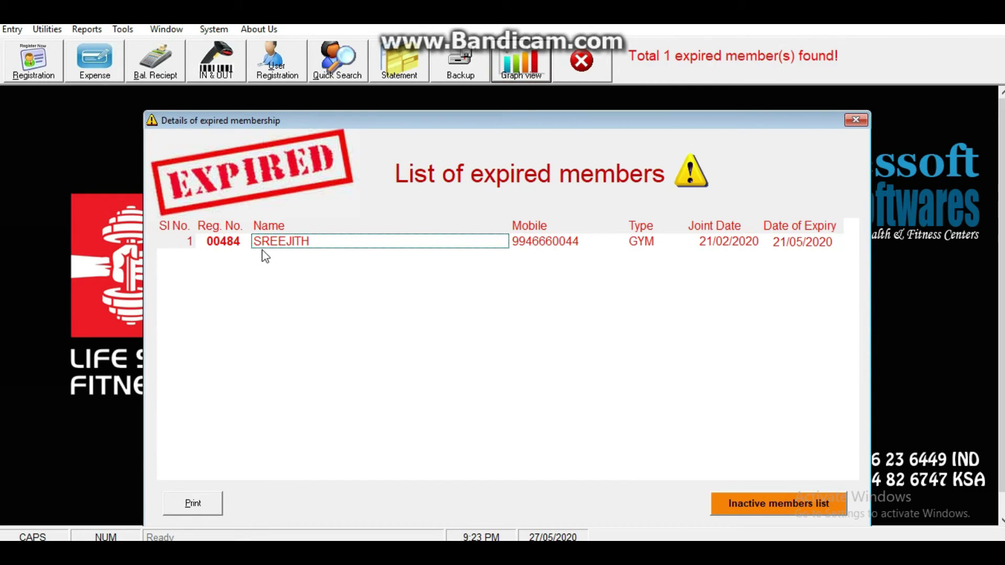
pyautogui.click(855, 122)
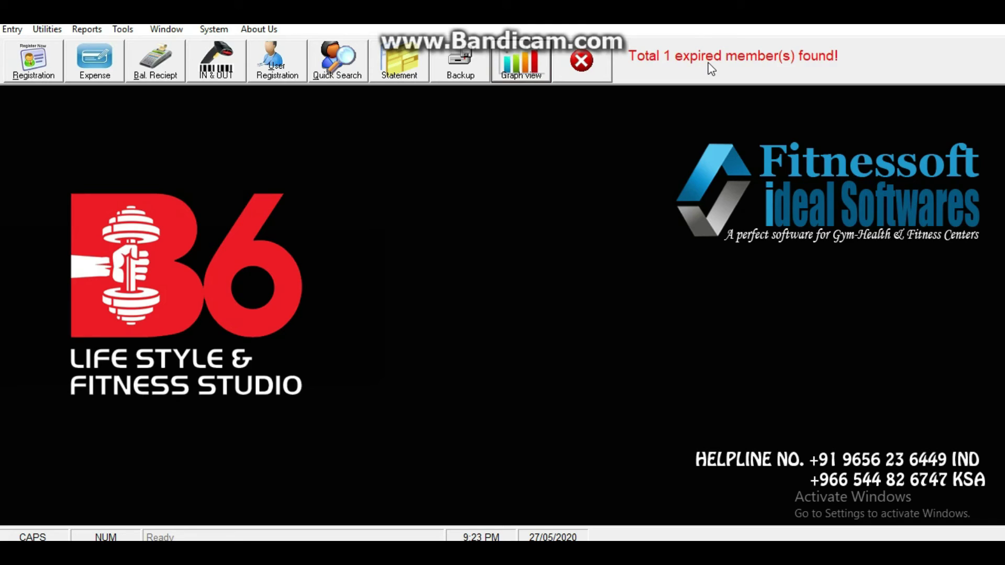
pyautogui.hotkey('alt', 'r')
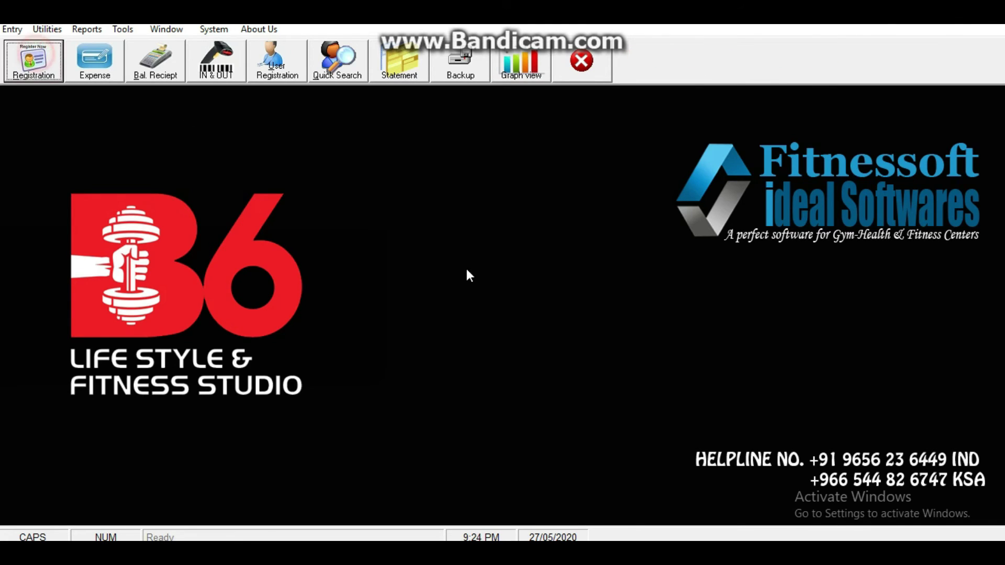
# Step: Load the last member record and compute their BMI: 169 cm and 85 kg give 29.76, Overweight
pyautogui.click(771, 512)
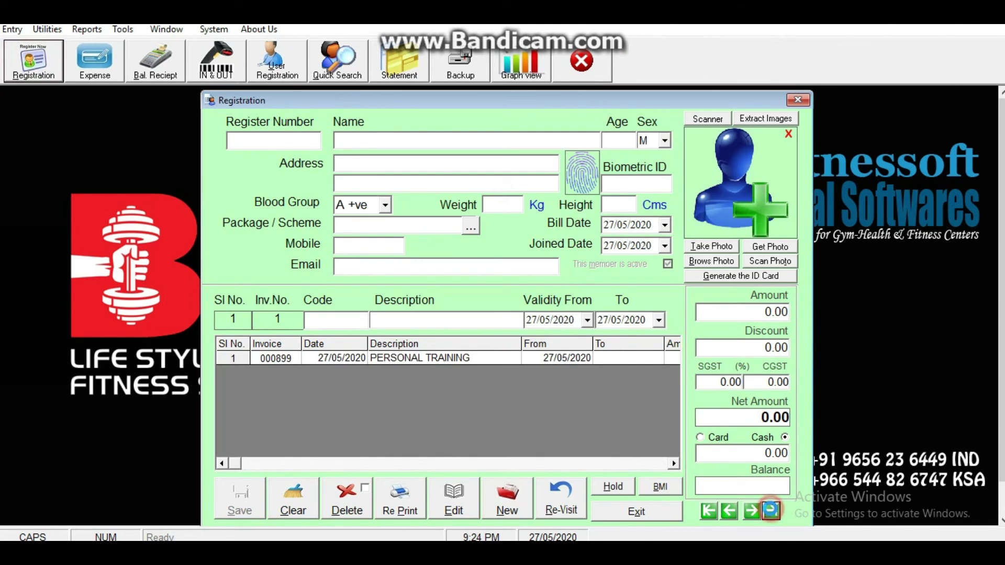
pyautogui.click(511, 325)
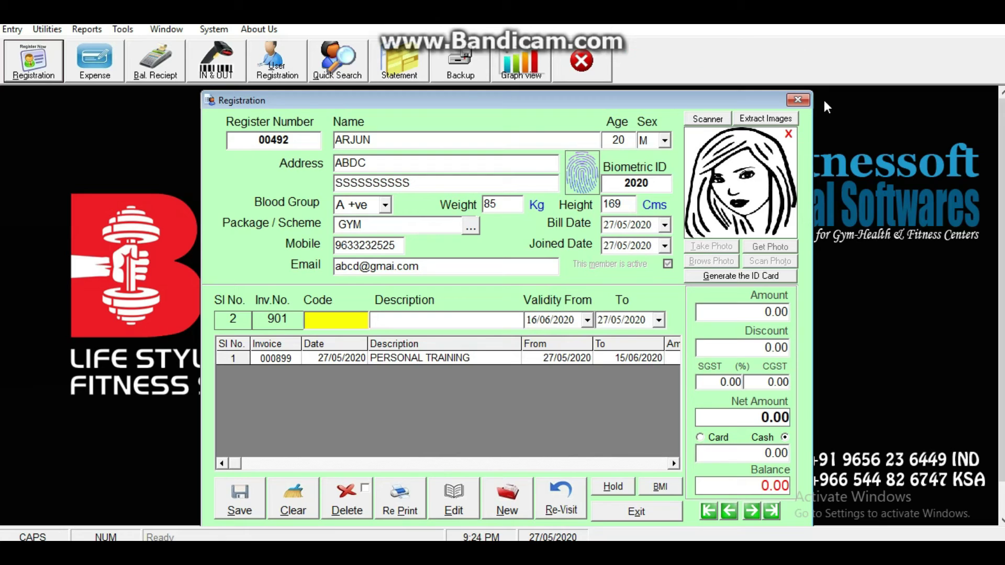
pyautogui.click(667, 484)
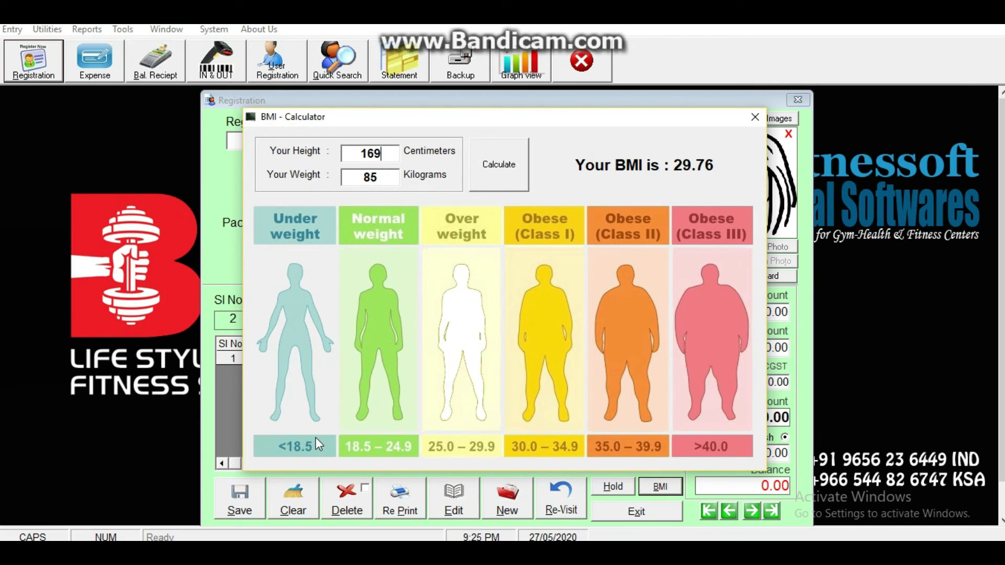
pyautogui.click(305, 369)
pyautogui.click(442, 355)
pyautogui.click(614, 335)
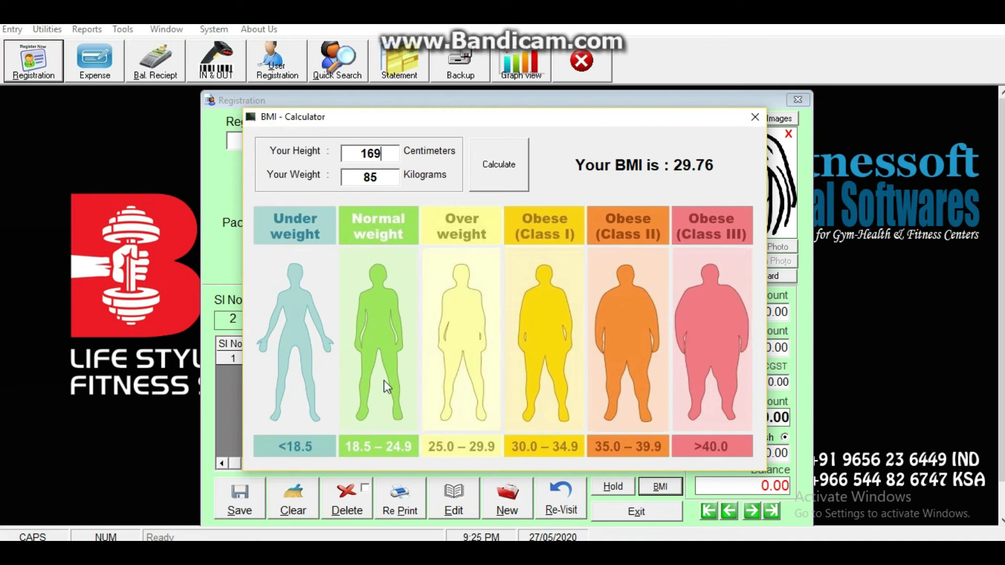
# Step: Close the BMI calculator, pull up an expired member by register number via Re-Visit, then close Registration
pyautogui.click(754, 123)
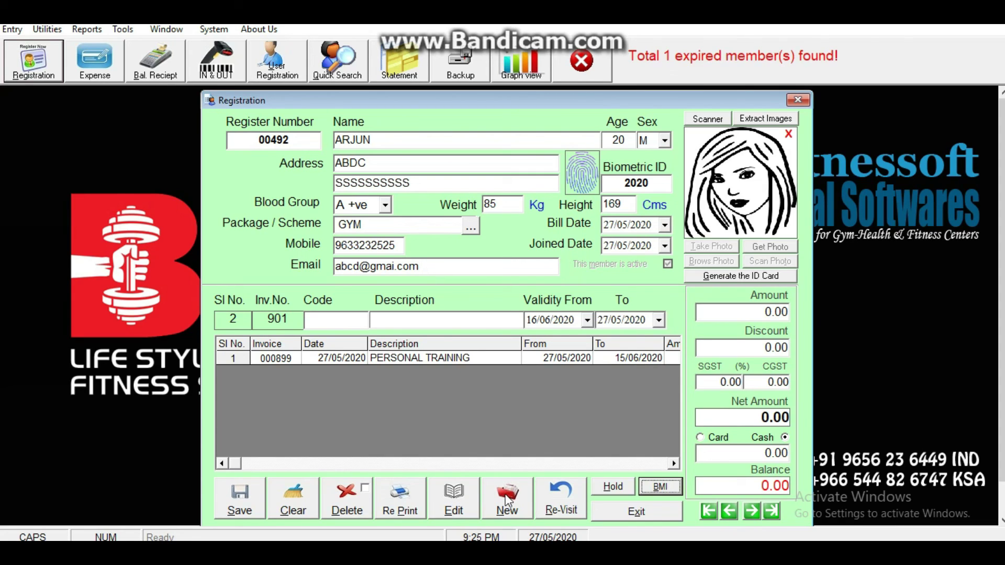
pyautogui.click(554, 505)
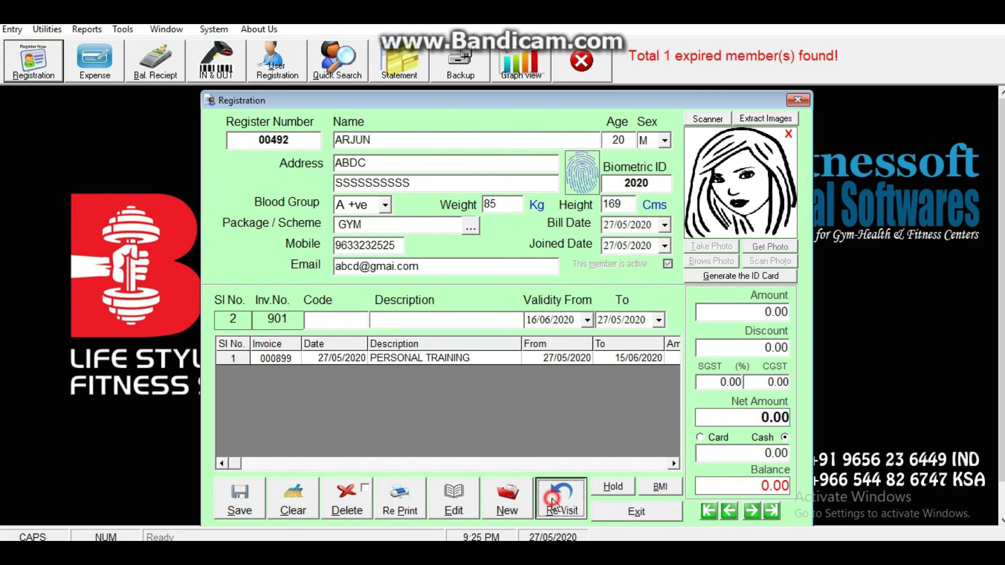
pyautogui.write('300')
pyautogui.press('Return')
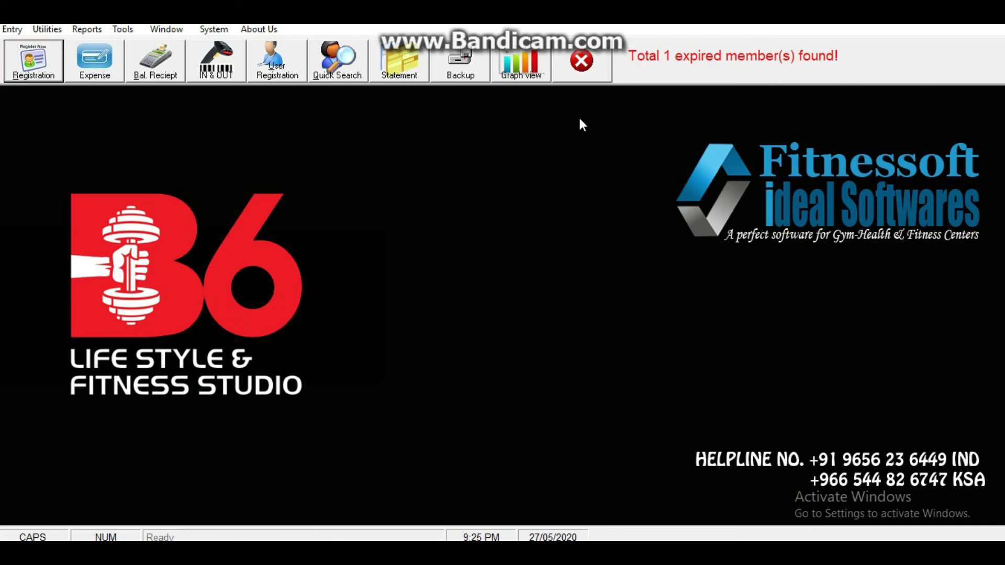
pyautogui.click(798, 99)
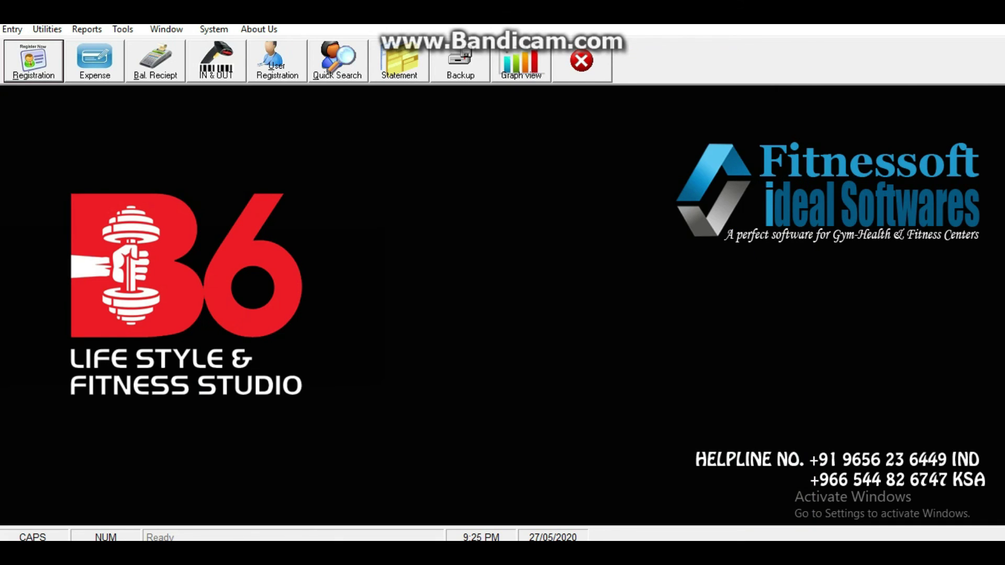